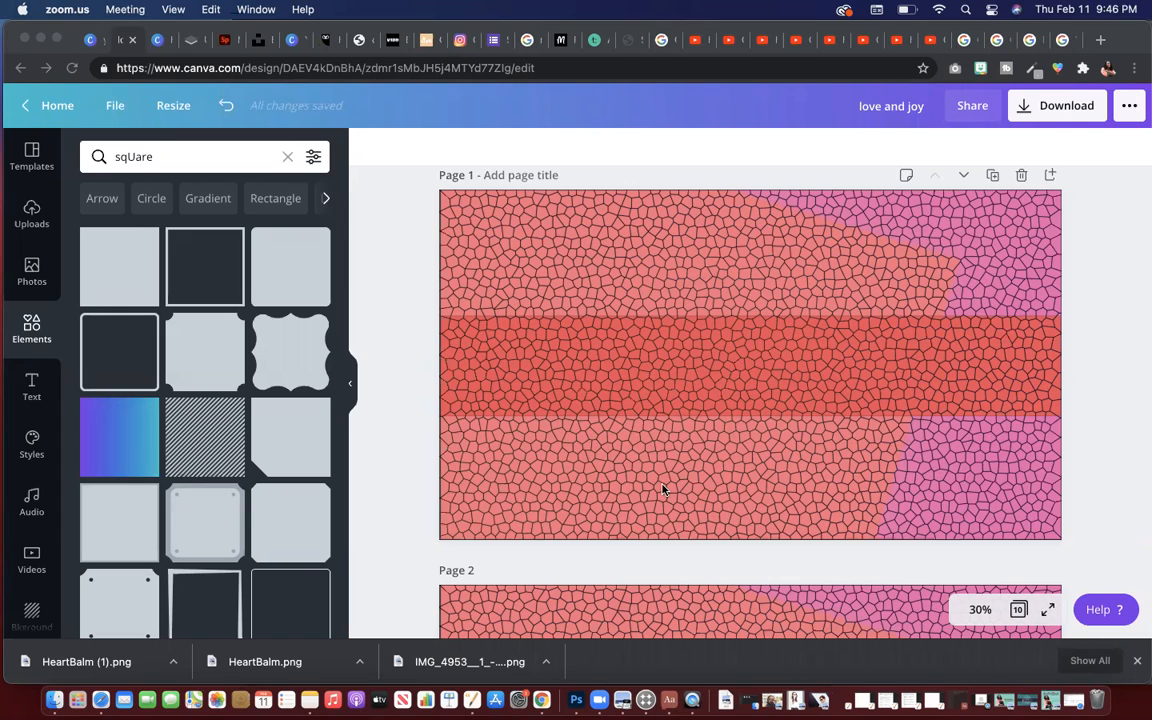
Bring up the uploaded images and look over pages 1 and 2 of the banner design.
left_click(33, 222)
left_click(33, 222)
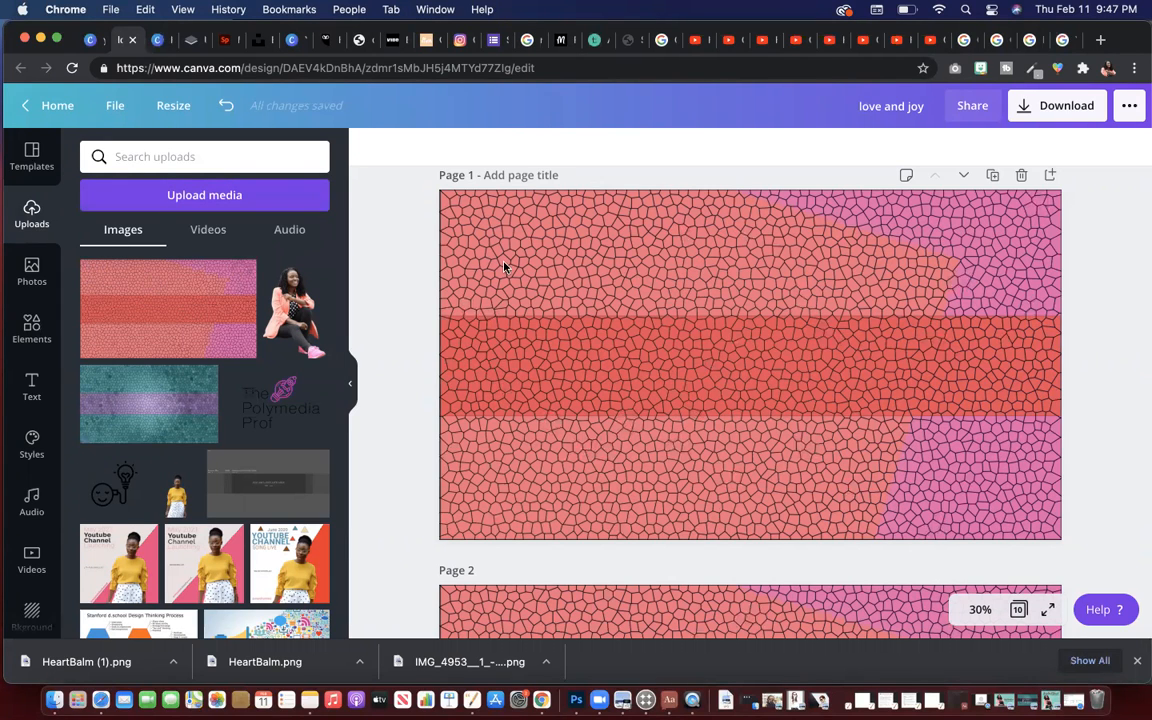
scroll(506, 265, "down", 1)
scroll(506, 265, "up", 1)
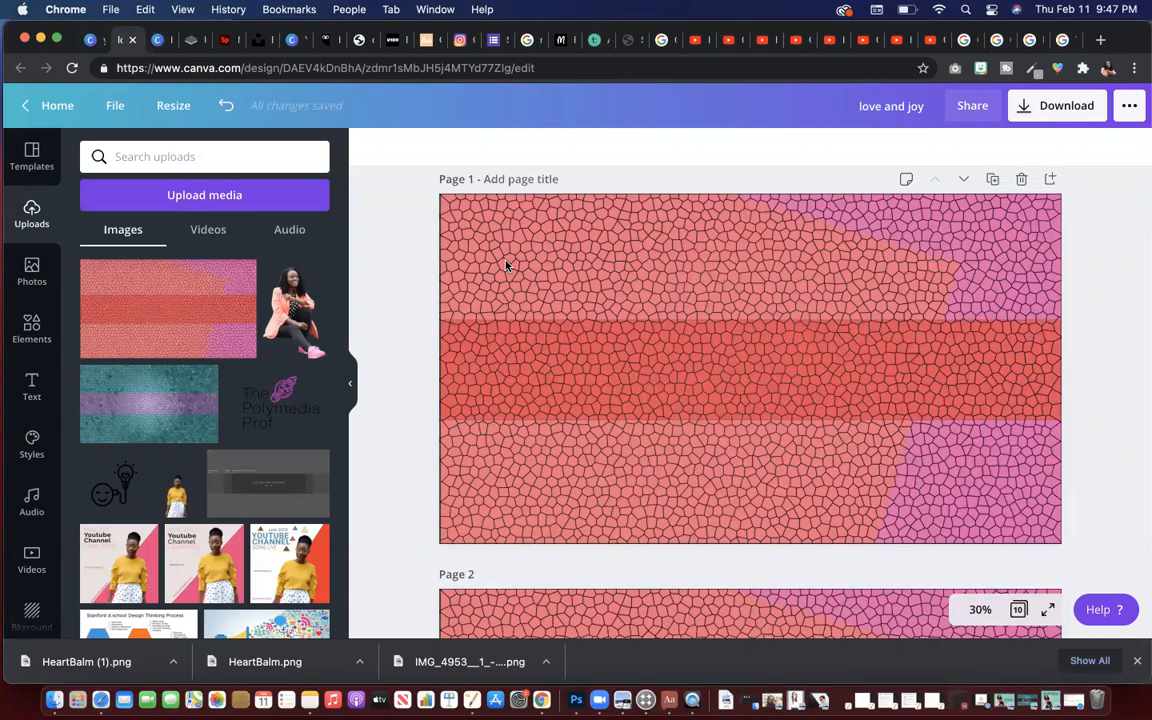
scroll(506, 265, "down", 5)
scroll(506, 265, "down", 1)
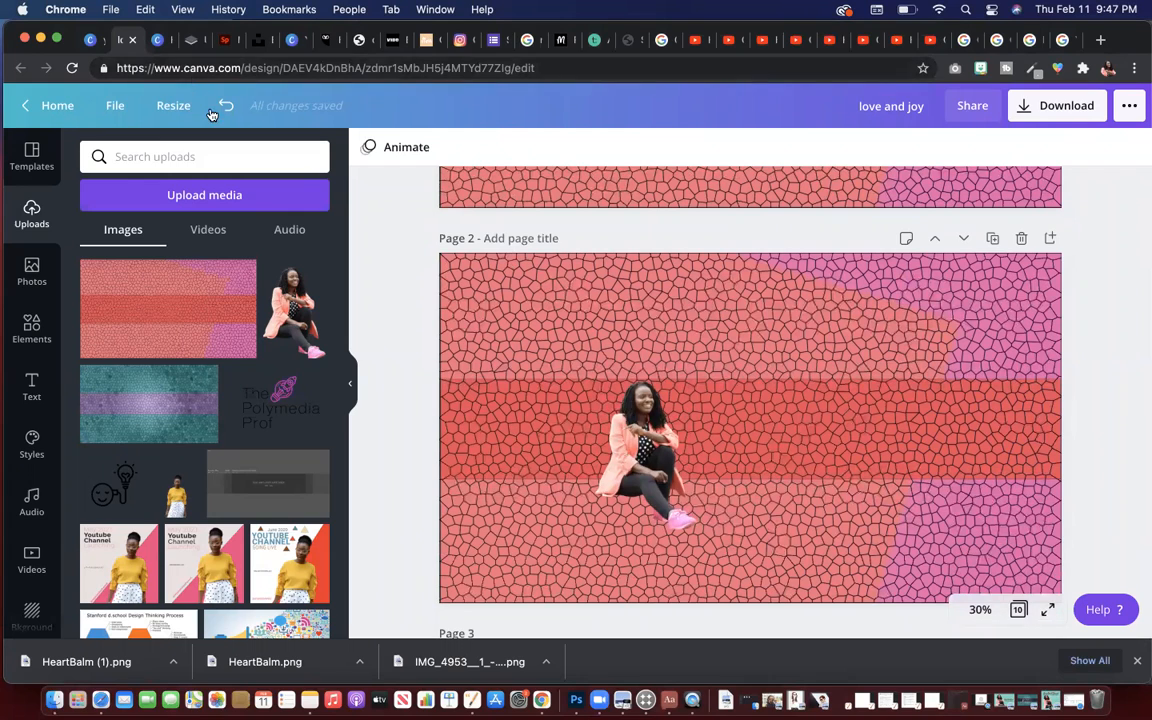
Switch to remove.bg and examine the seated portrait with its background removed, including the download options.
left_click(181, 42)
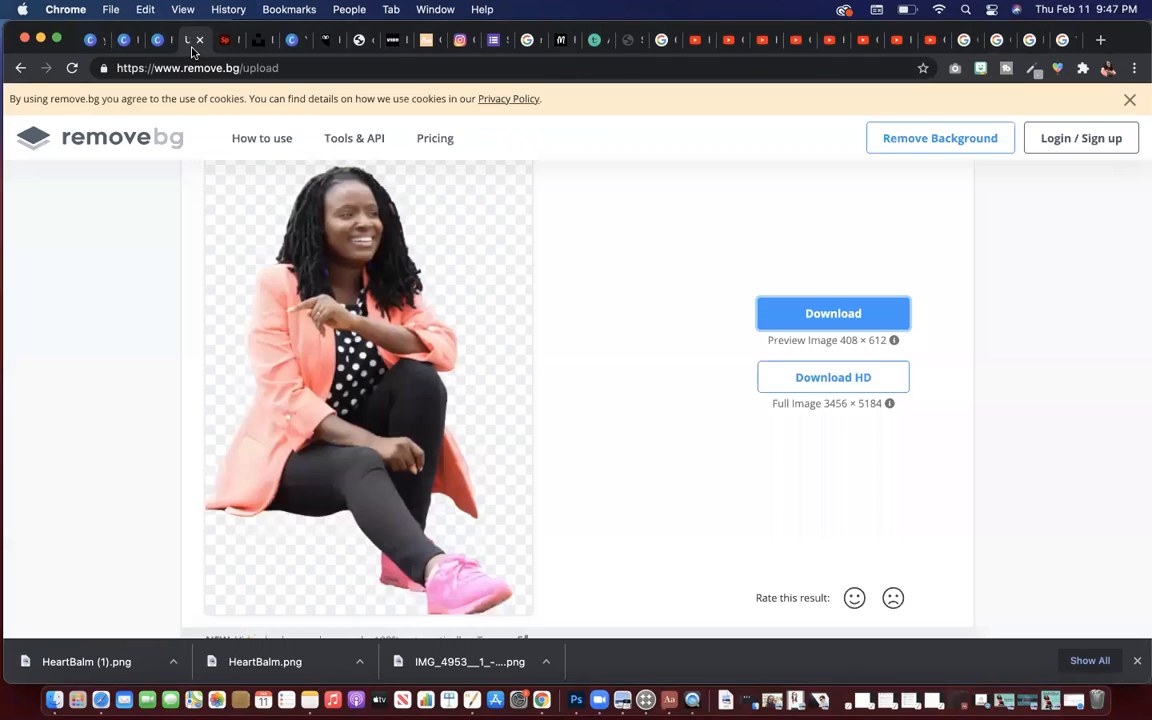
scroll(226, 243, "up", 5)
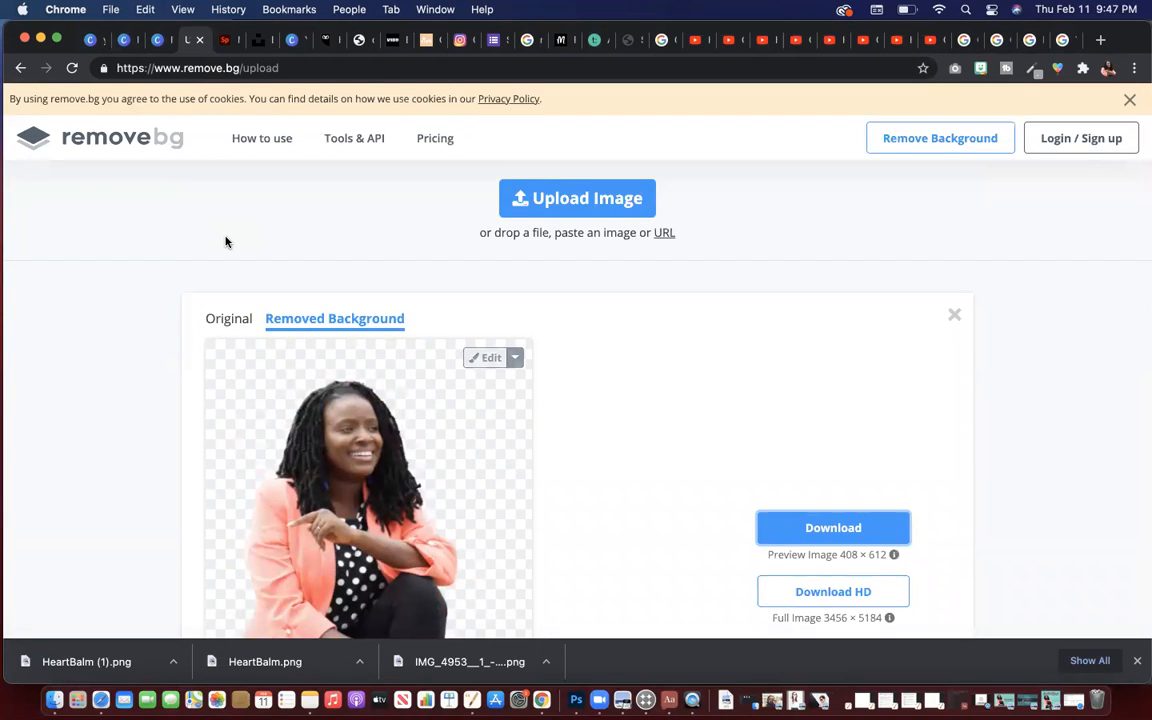
scroll(226, 241, "down", 2)
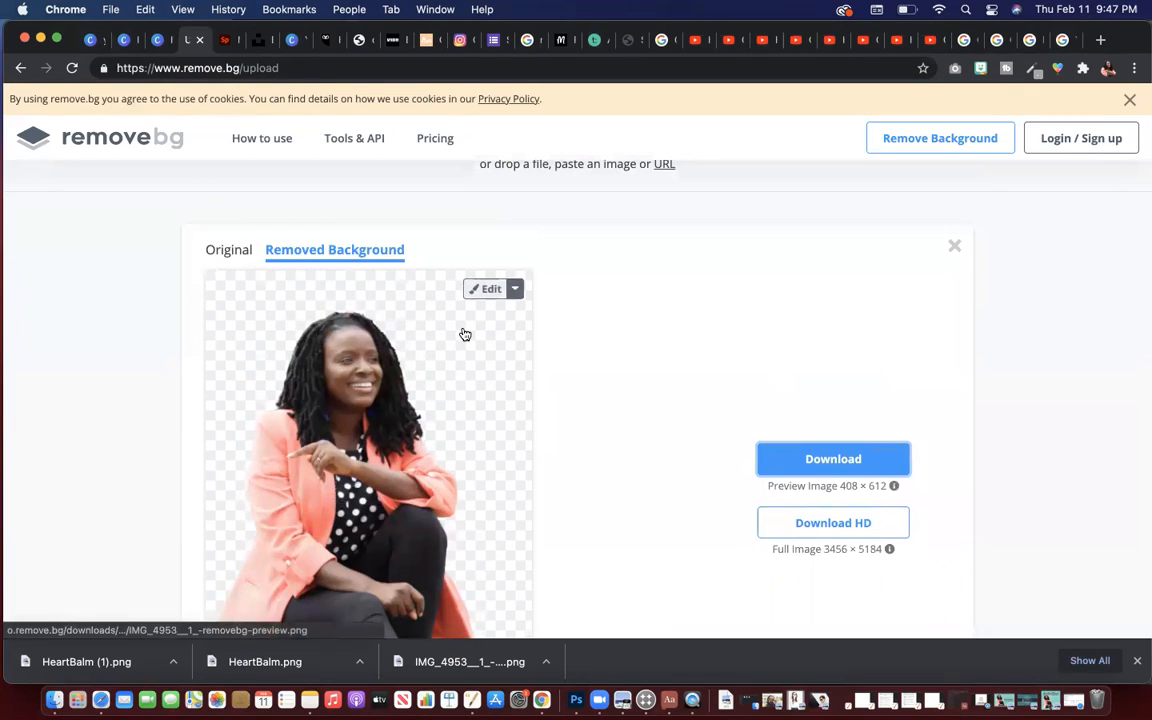
scroll(463, 332, "down", 4)
scroll(465, 330, "down", 4)
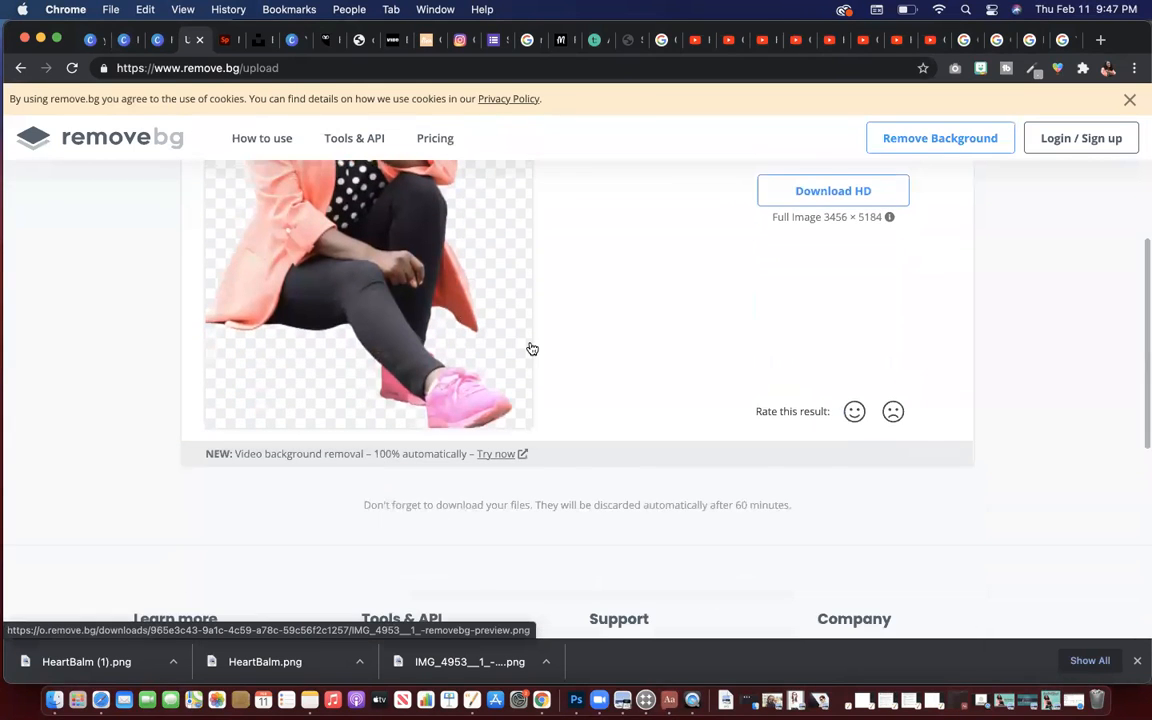
scroll(560, 343, "up", 5)
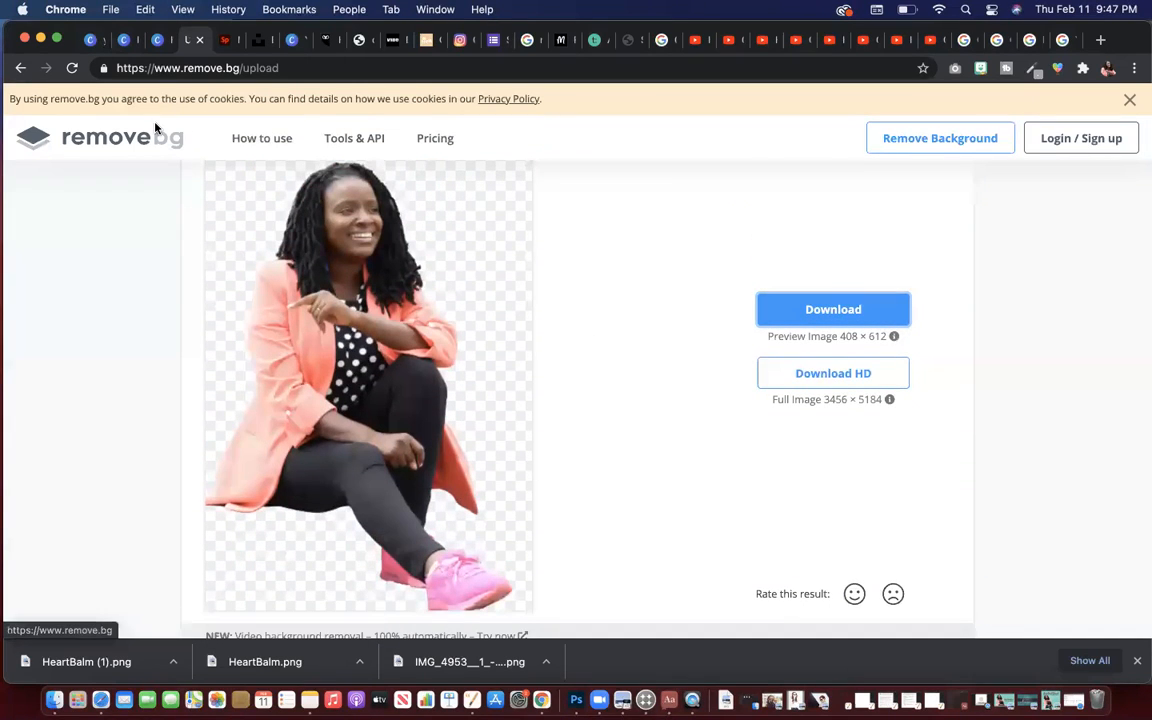
scroll(150, 190, "up", 2)
Return to the "love and joy" design in Canva and look over pages 2 and 3.
left_click(150, 40)
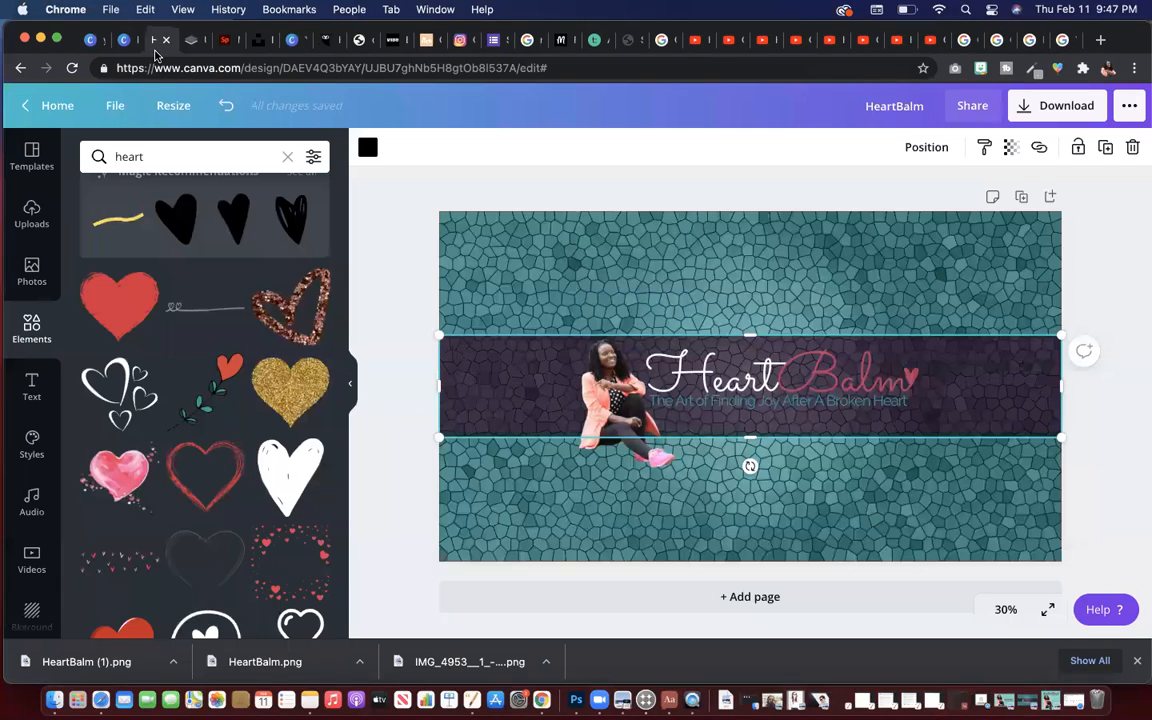
left_click(125, 44)
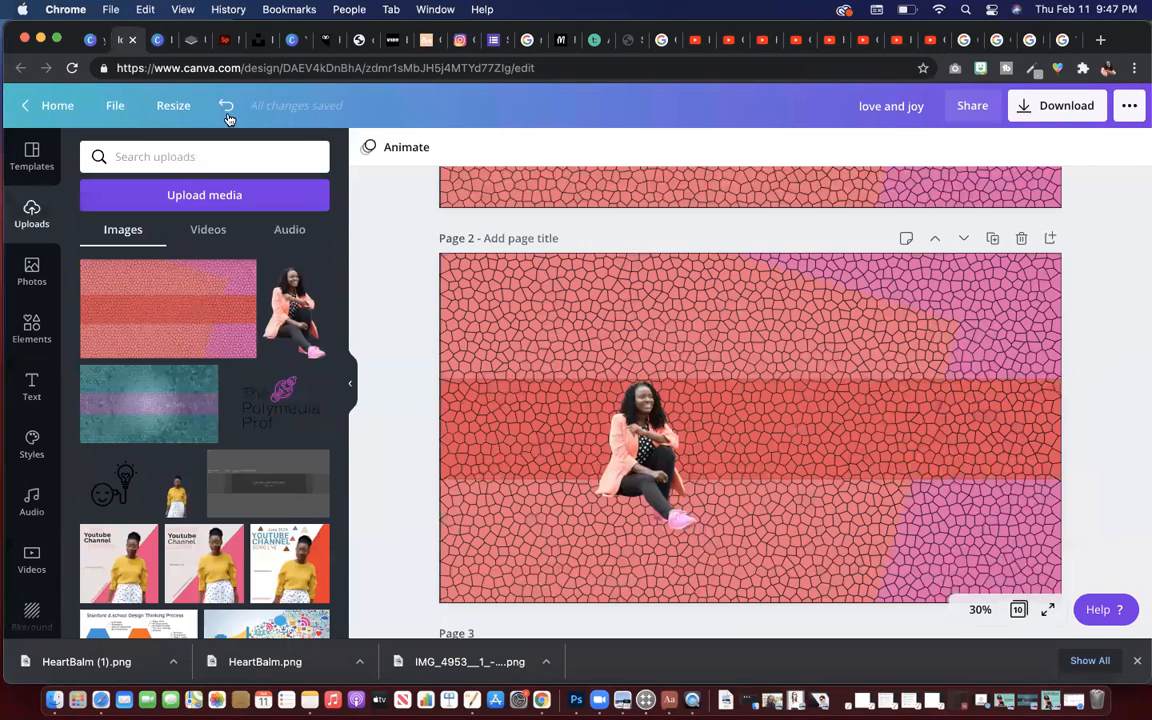
scroll(580, 375, "down", 1)
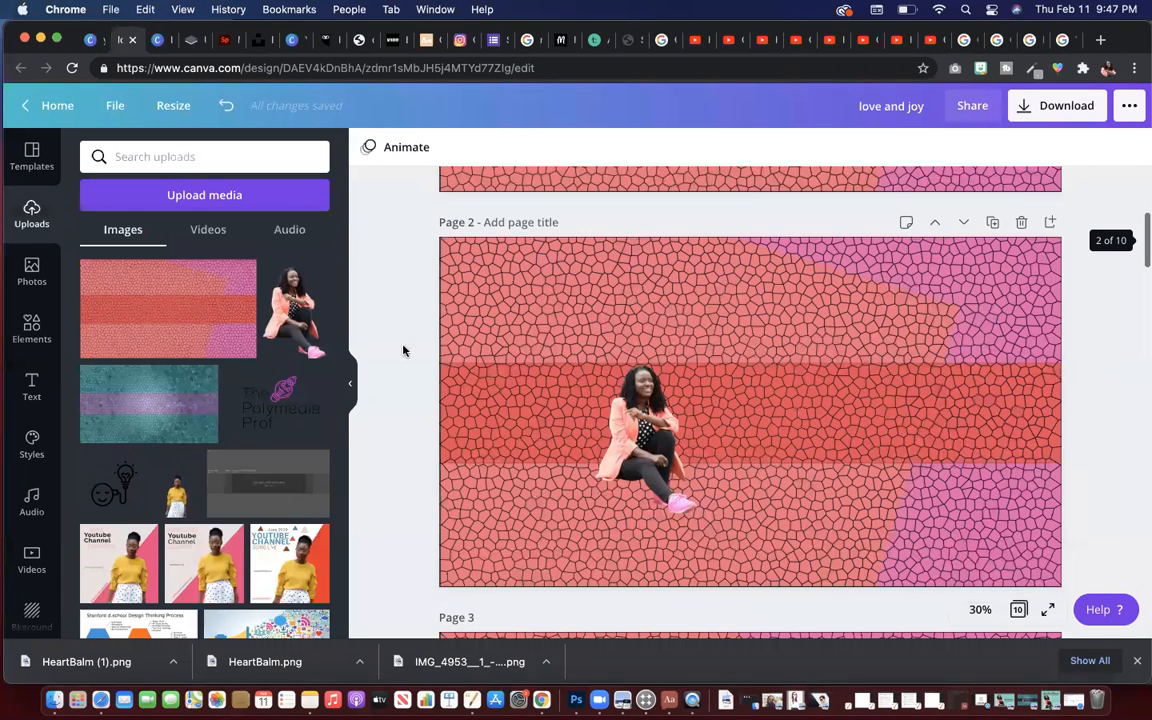
mouse_move(300, 330)
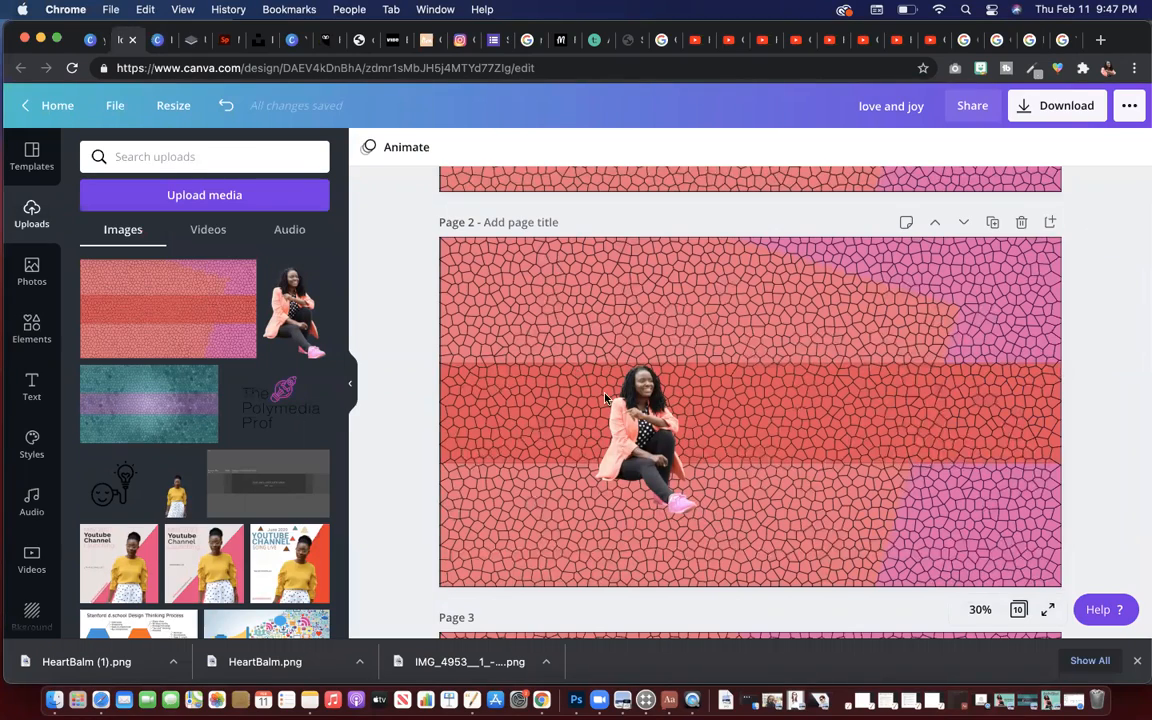
scroll(605, 398, "down", 5)
scroll(605, 398, "down", 2)
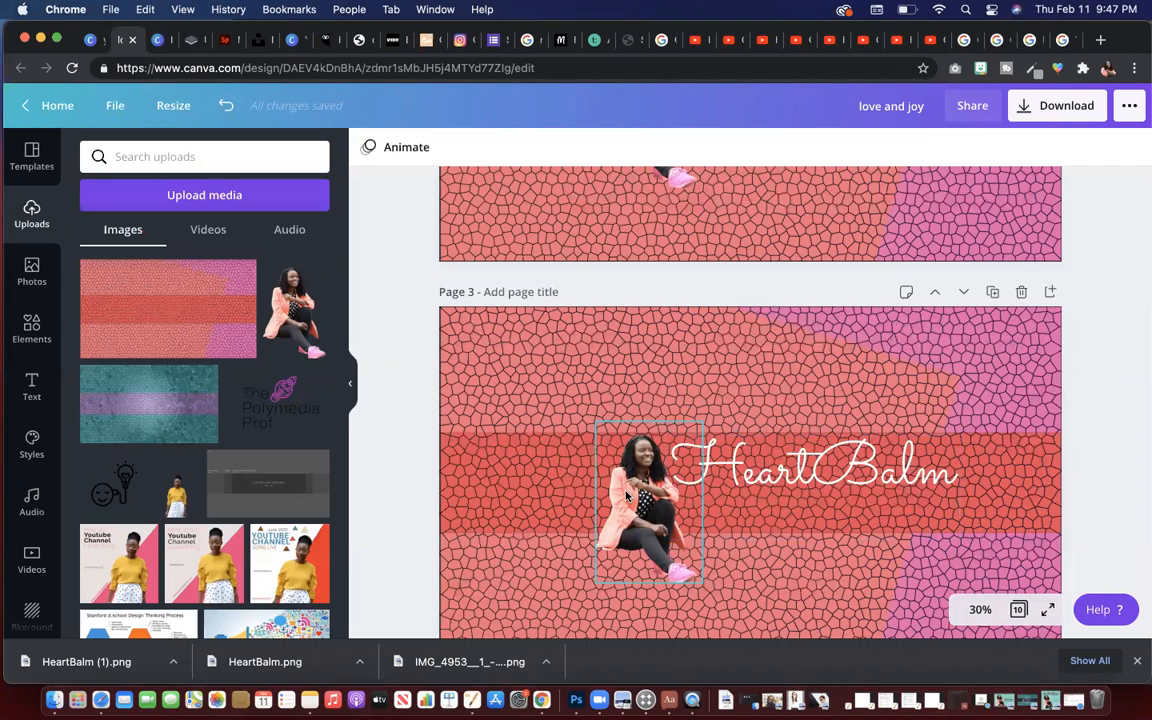
Add the recently used "love and joy" font combination to page 3 and place it above the HeartBalm heading.
left_click(33, 399)
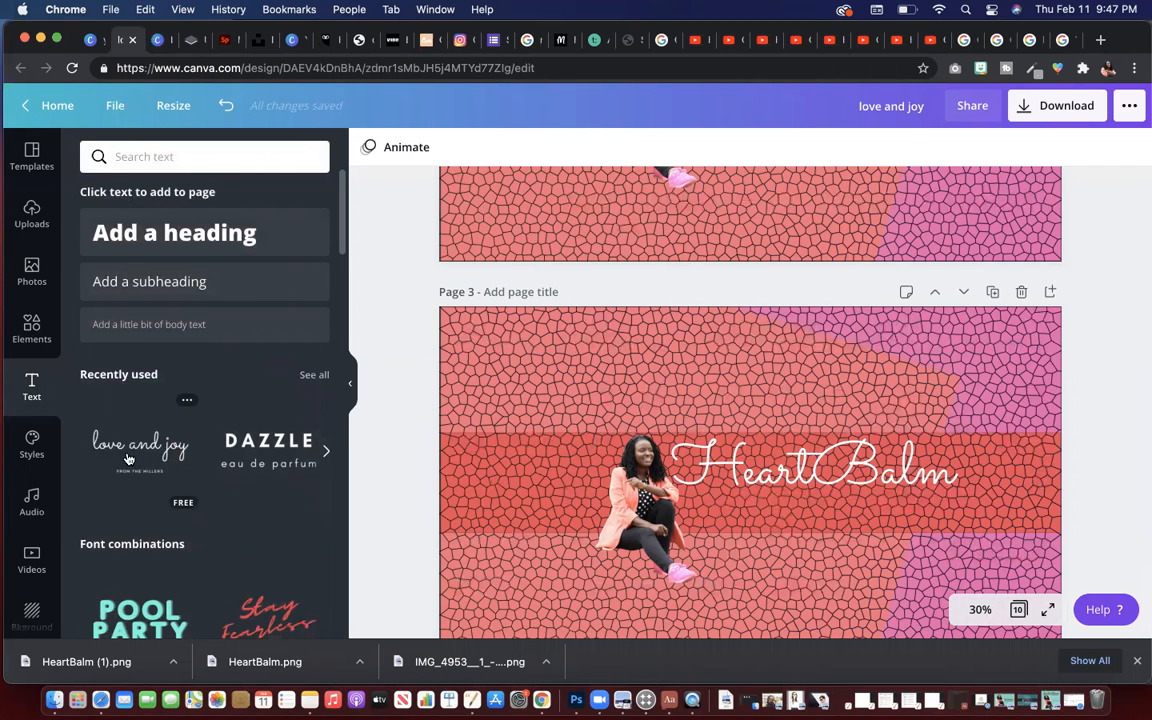
scroll(135, 462, "down", 5)
scroll(127, 458, "down", 5)
scroll(127, 458, "up", 9)
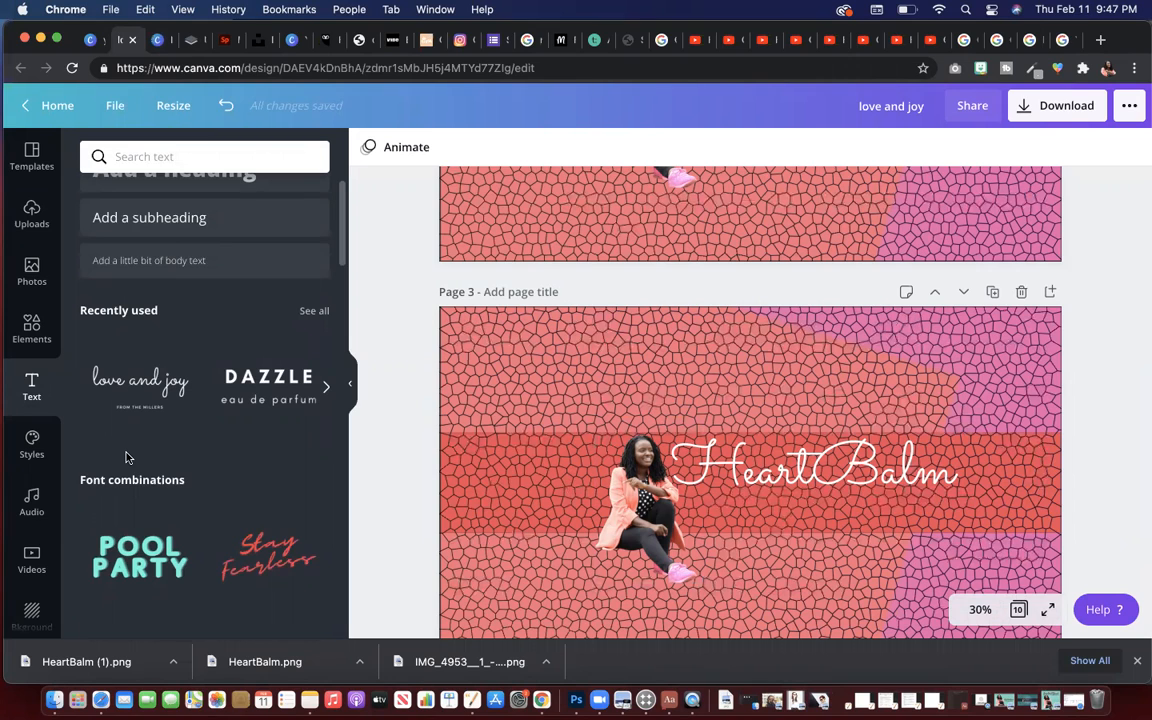
mouse_move(125, 385)
left_click(125, 385)
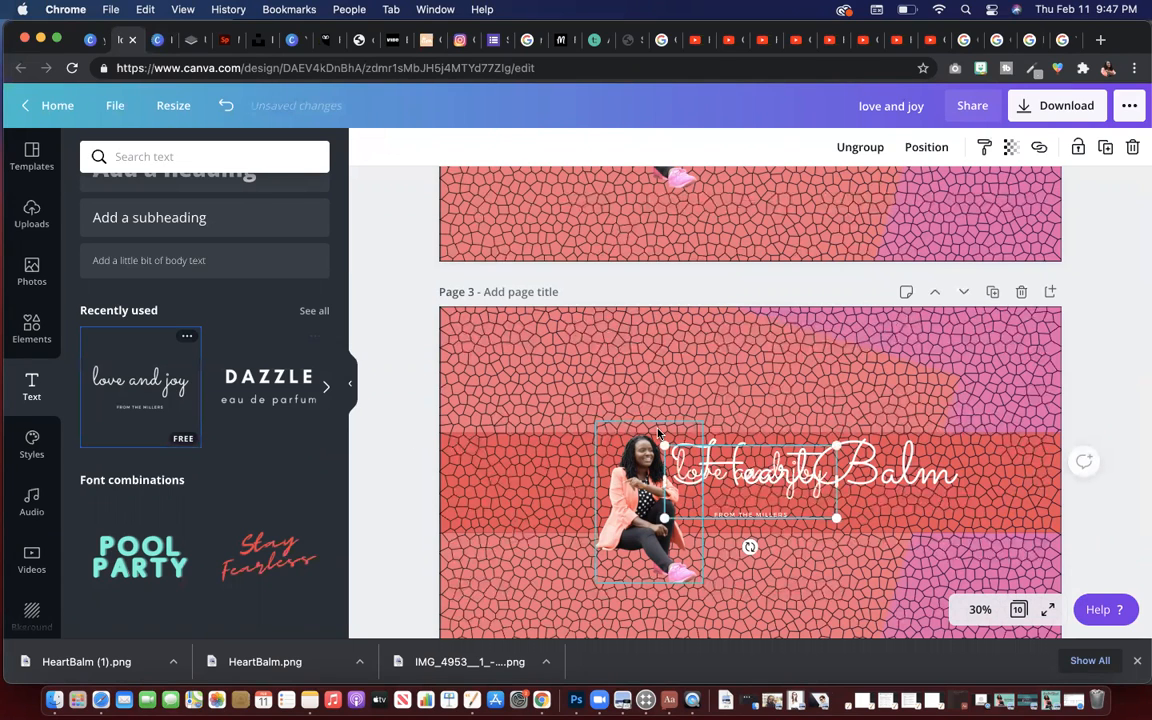
left_click_drag(755, 495, 775, 410)
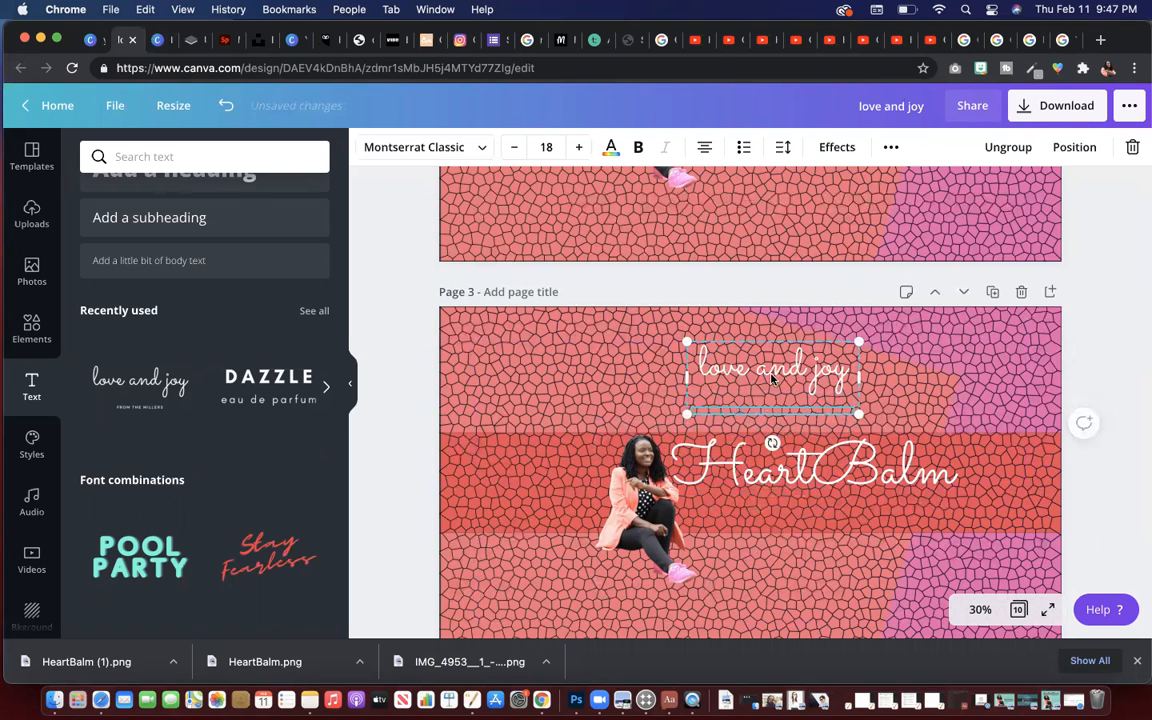
Replace the added script text with "Heart Balm" and adjust its box width so it sits on one line.
double_click(770, 372)
type("Hea")
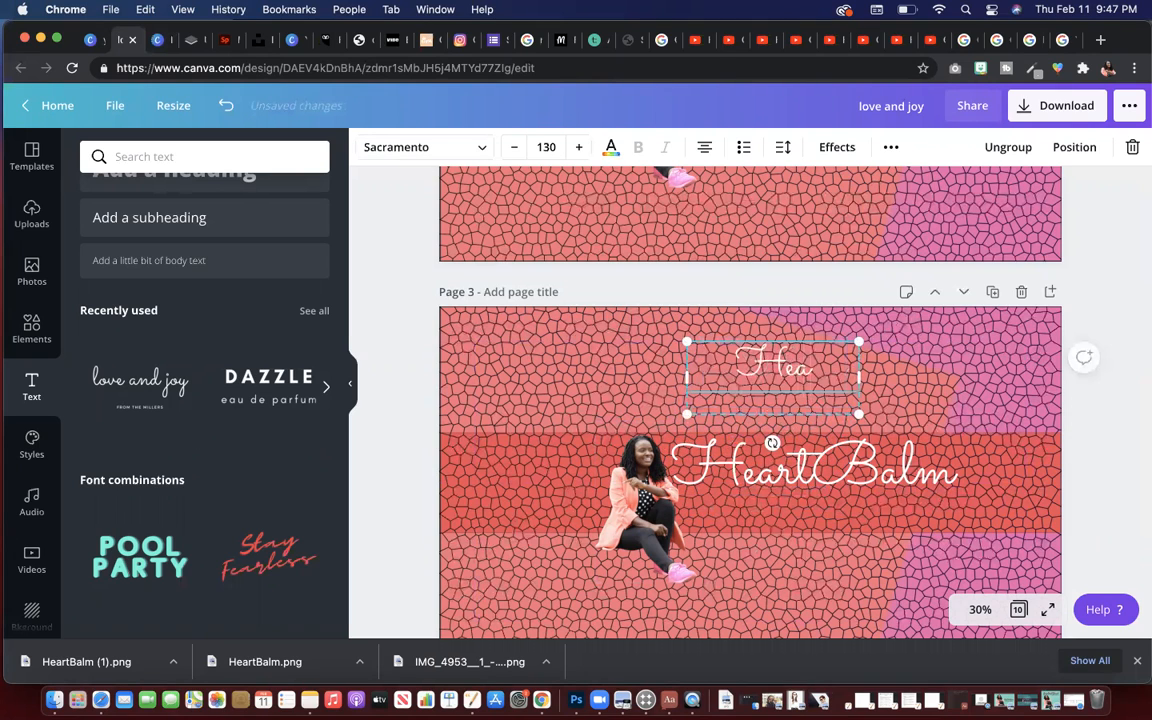
type("rtBal")
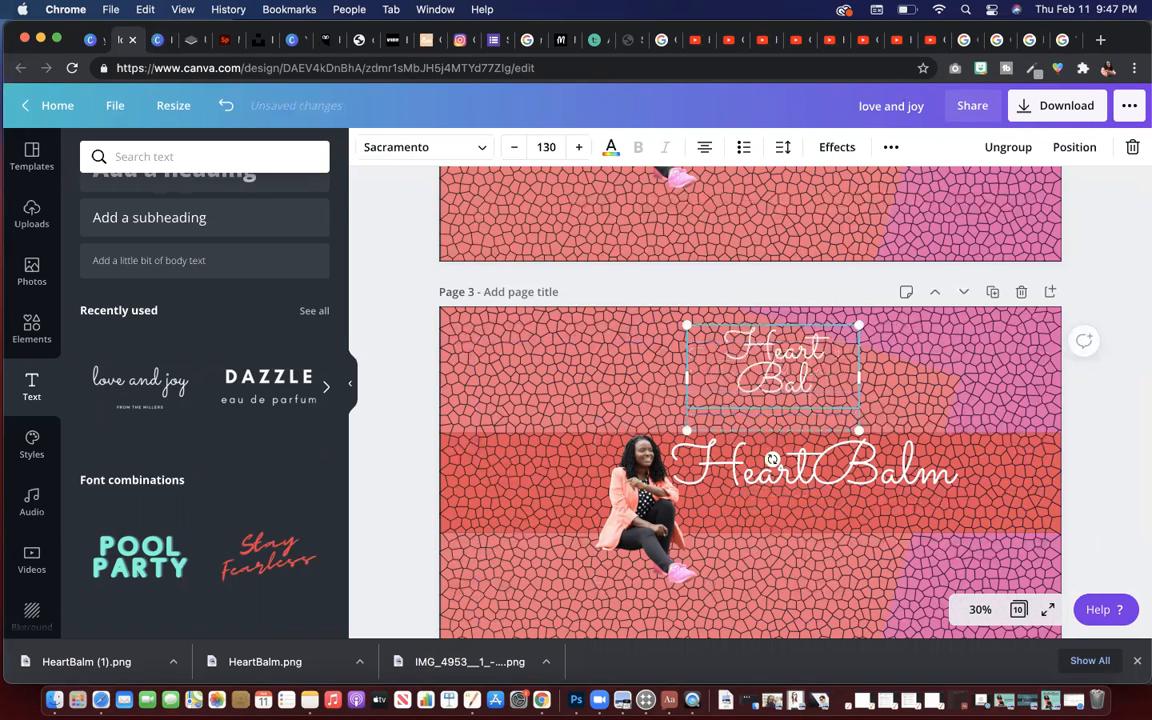
type("m")
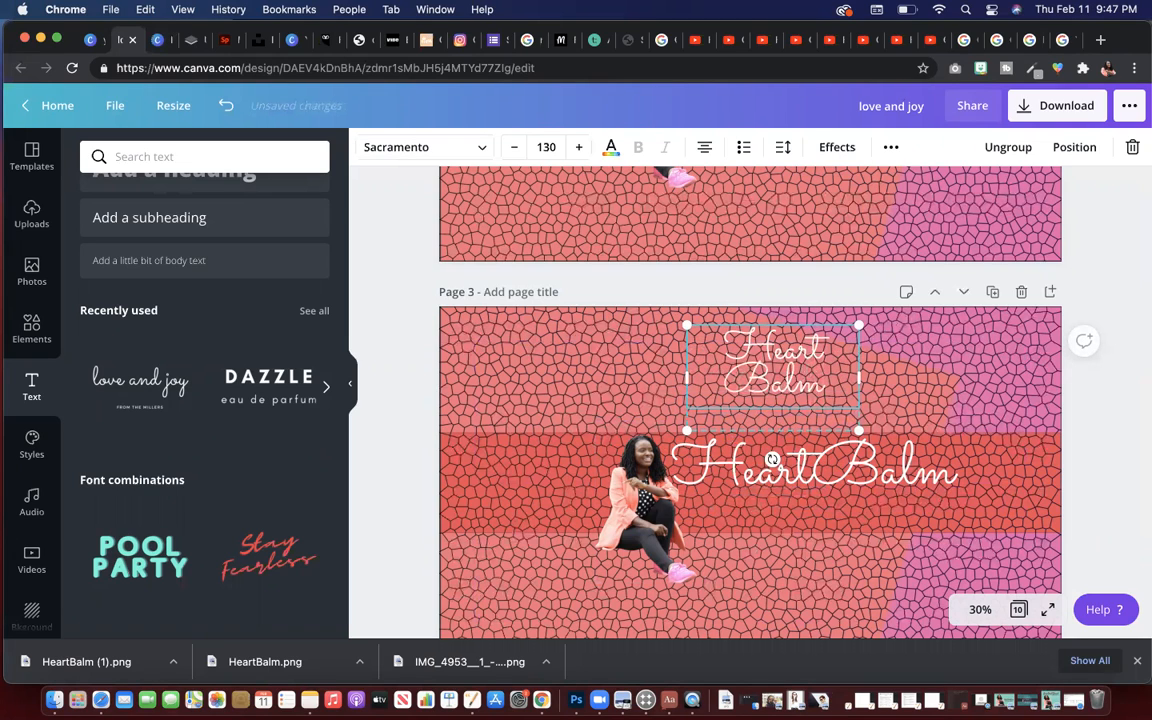
left_click_drag(859, 378, 919, 370)
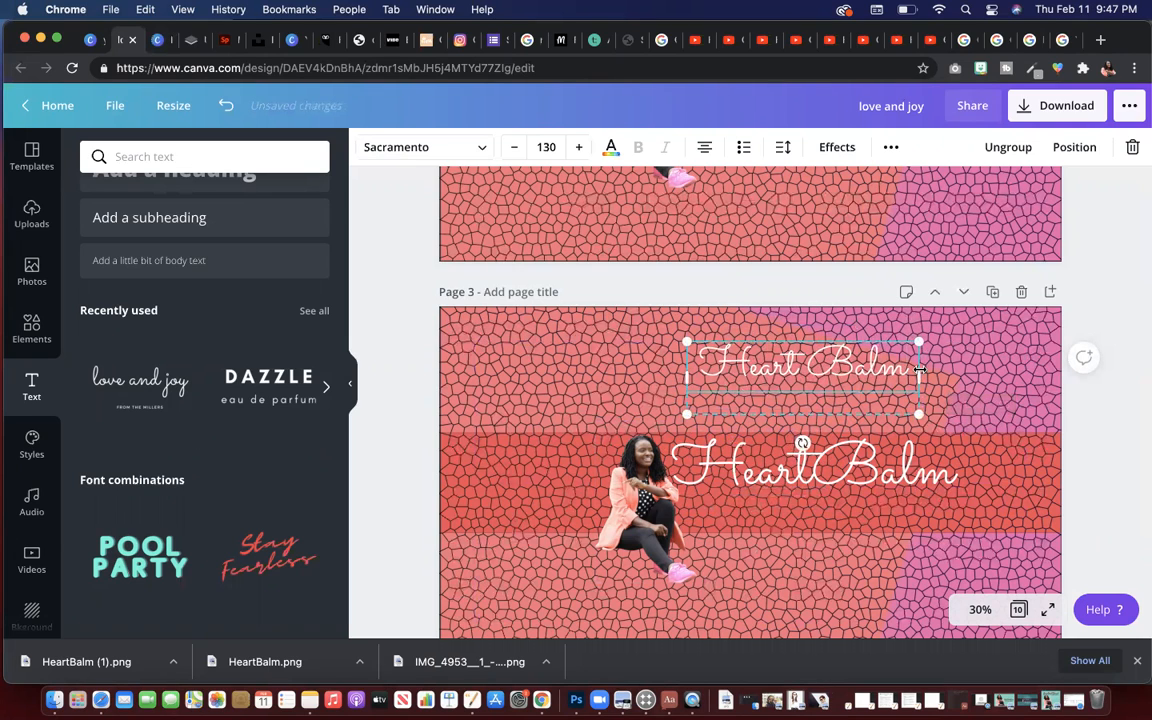
key("BackSpace")
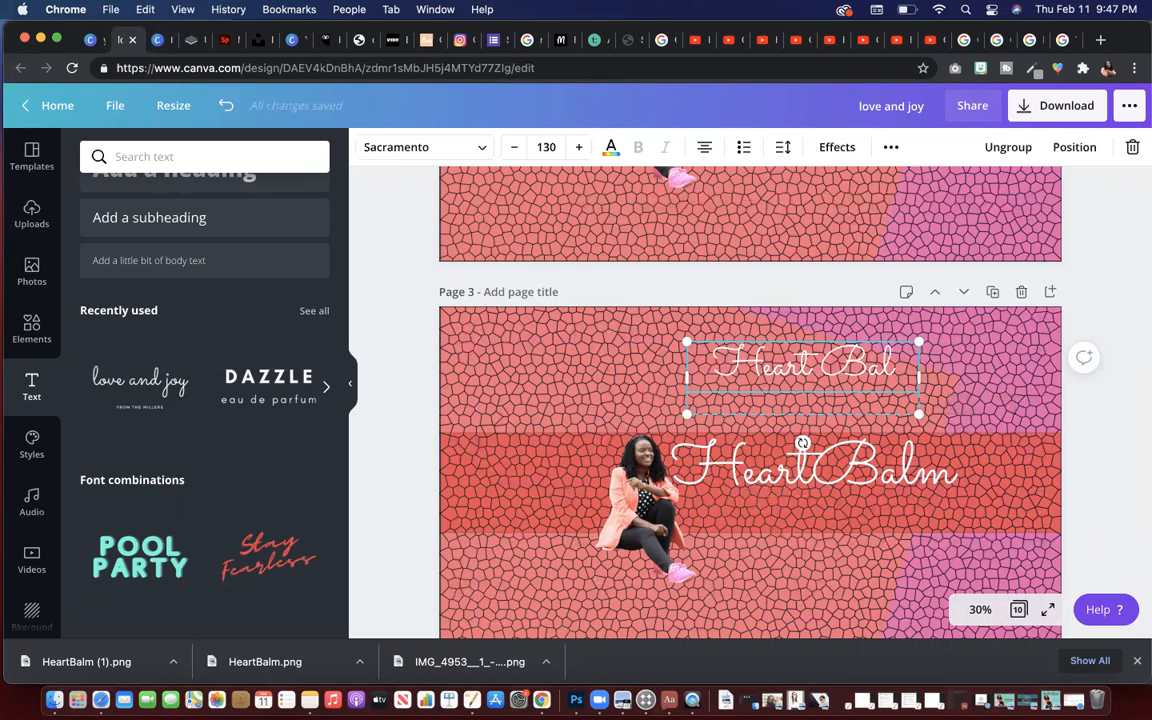
left_click_drag(925, 354, 896, 357)
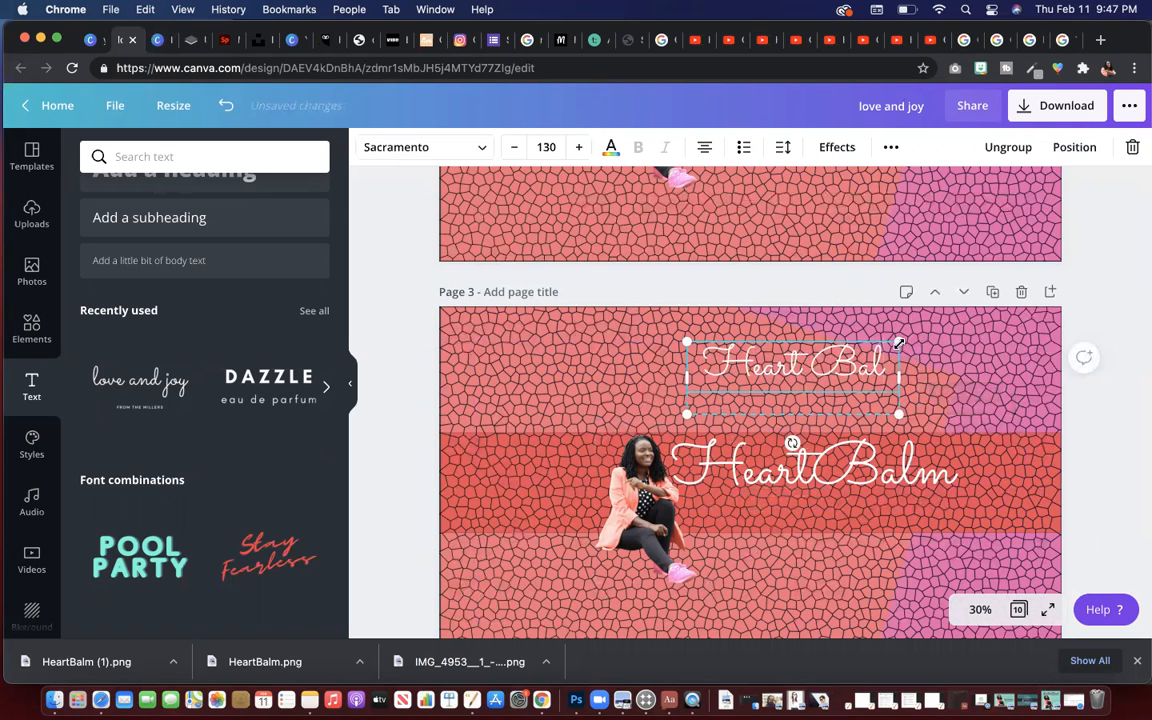
Delete the trial script text and its small subline from page 3.
left_click(1133, 147)
left_click(1090, 189)
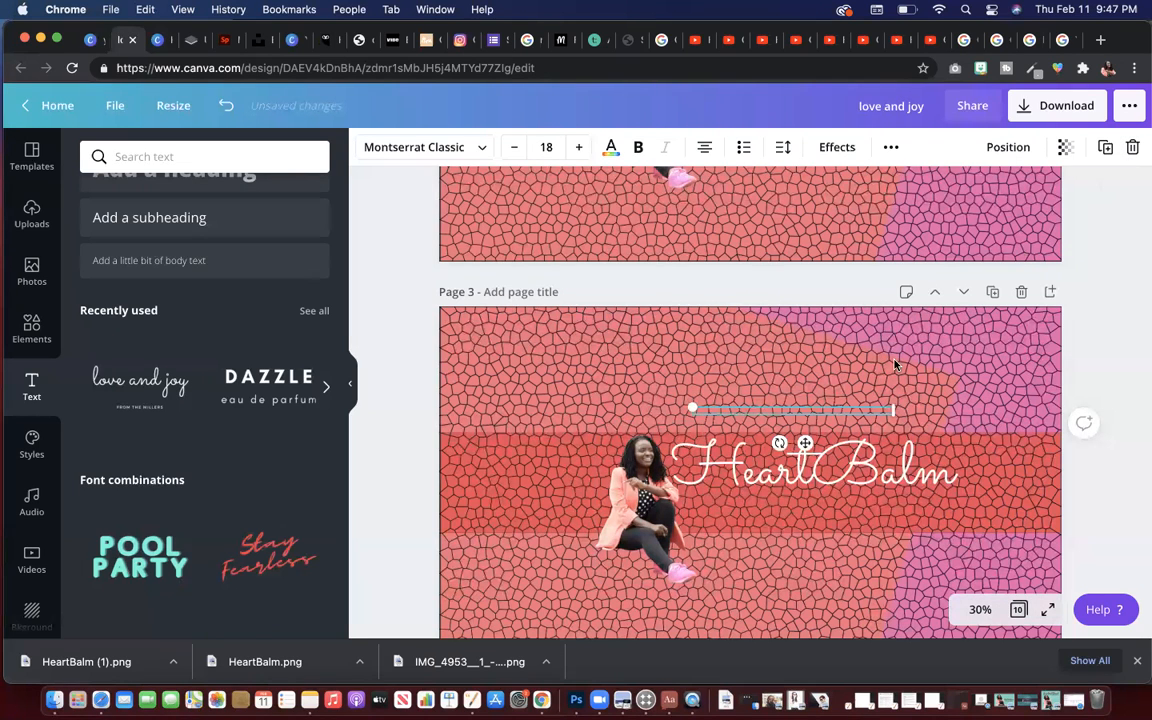
left_click(918, 367)
left_click(871, 410)
left_click(1133, 148)
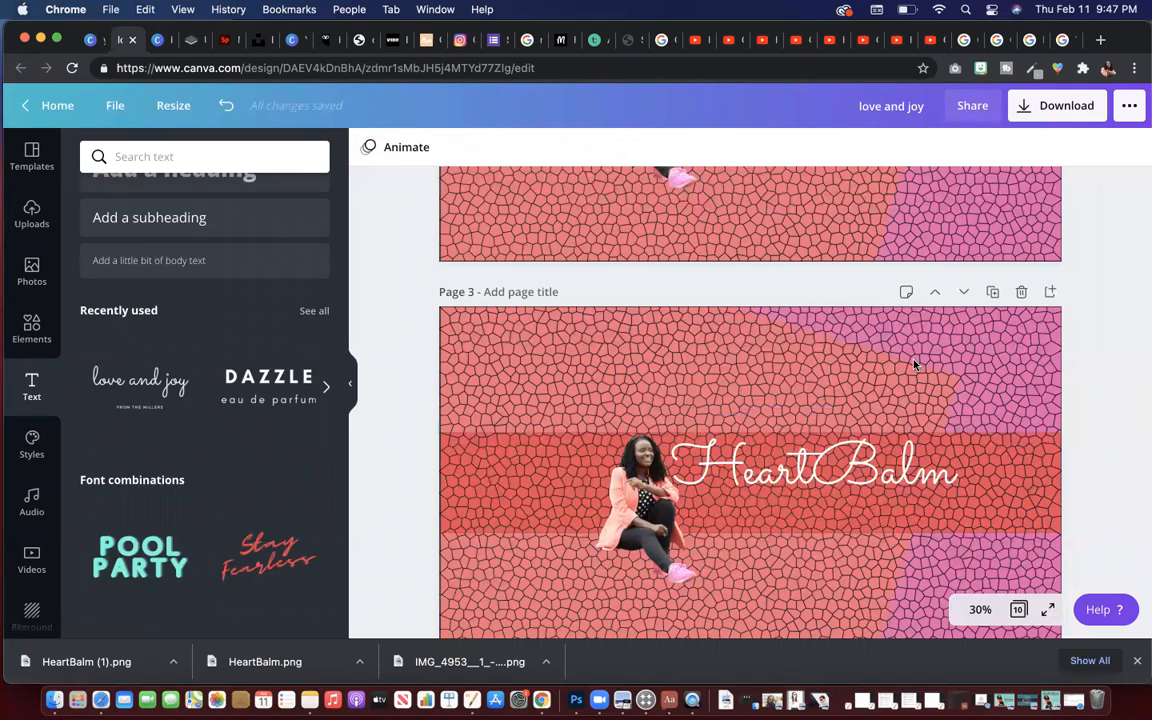
Place the uploaded "TEXT AND LOGO SAFE AREA" template image on page 2.
scroll(914, 365, "up", 5)
scroll(914, 365, "up", 8)
scroll(914, 365, "up", 3)
scroll(914, 365, "down", 8)
scroll(914, 365, "down", 1)
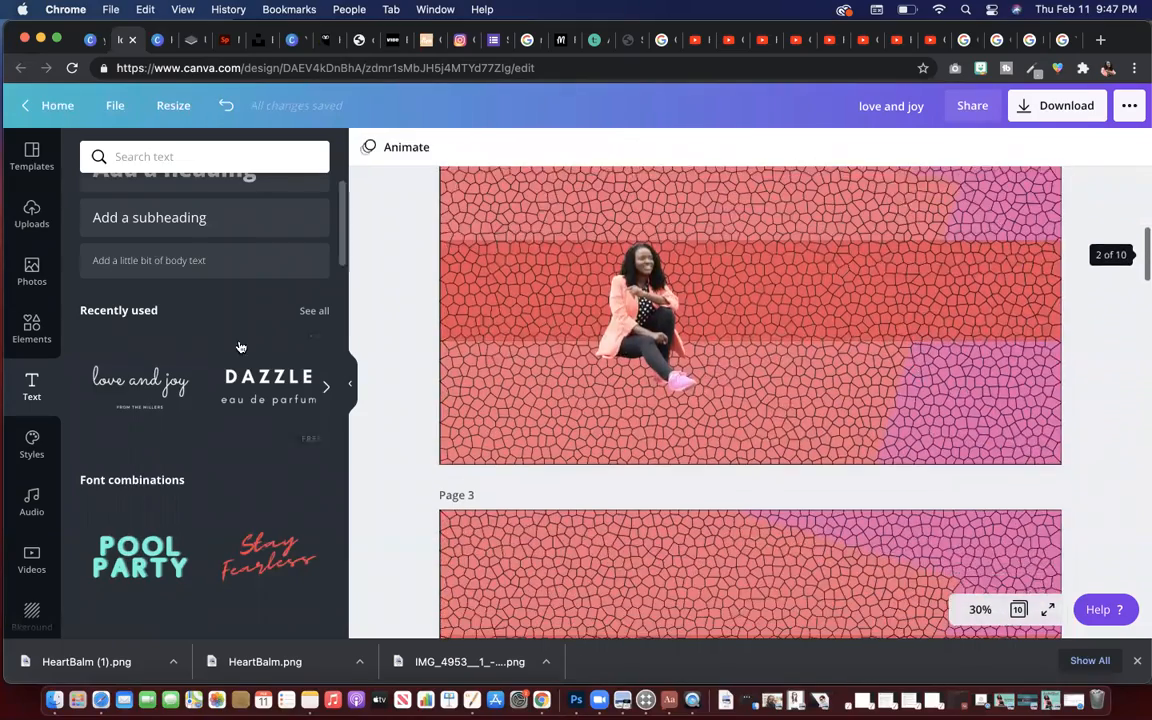
left_click(31, 218)
scroll(268, 441, "down", 1)
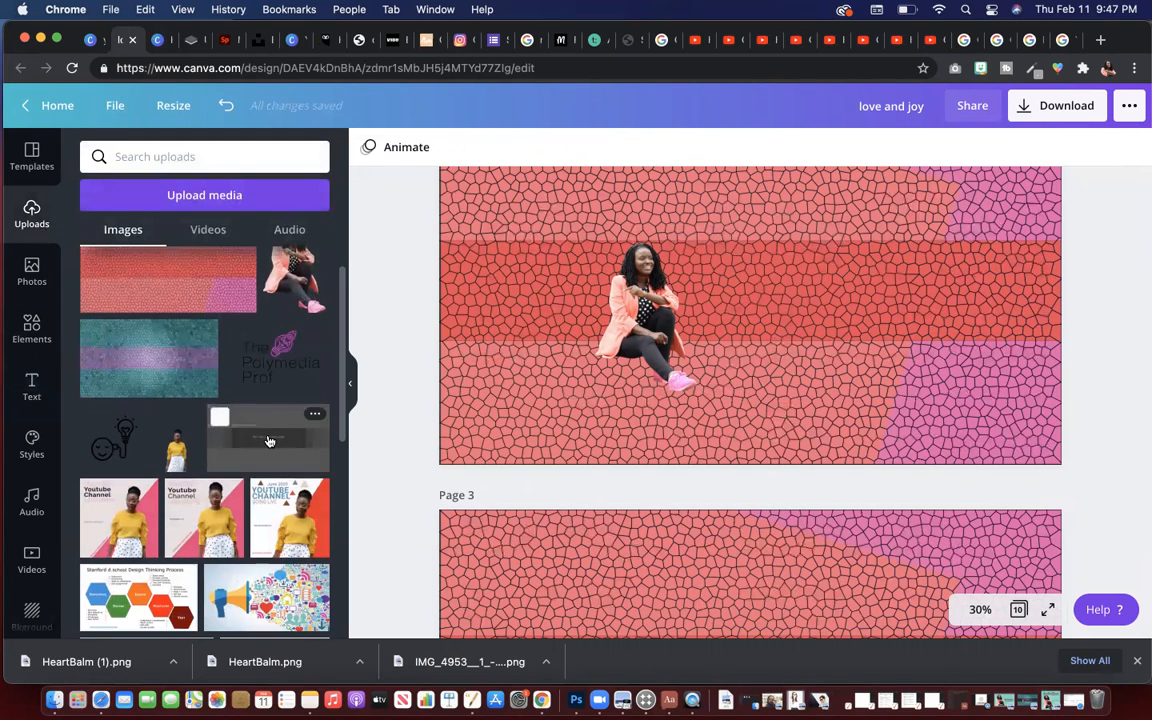
left_click(268, 441)
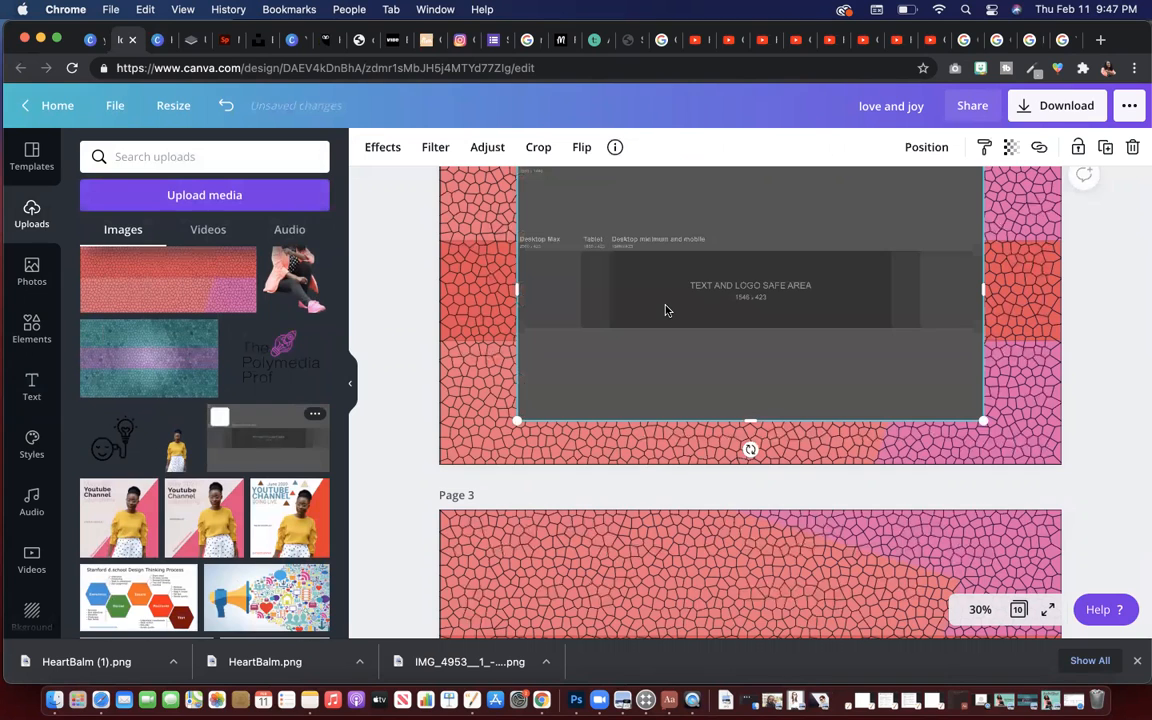
scroll(665, 310, "up", 2)
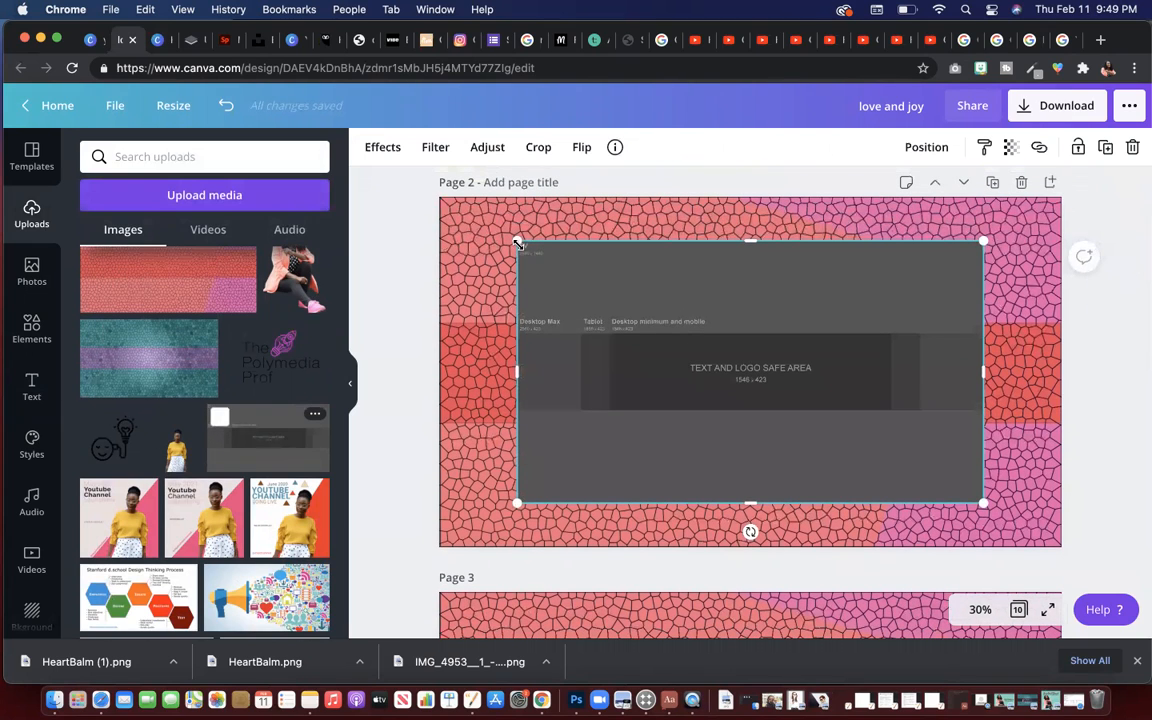
Enlarge the safe area template to cover all of page 2 and set its transparency to 41.
left_click_drag(517, 241, 443, 200)
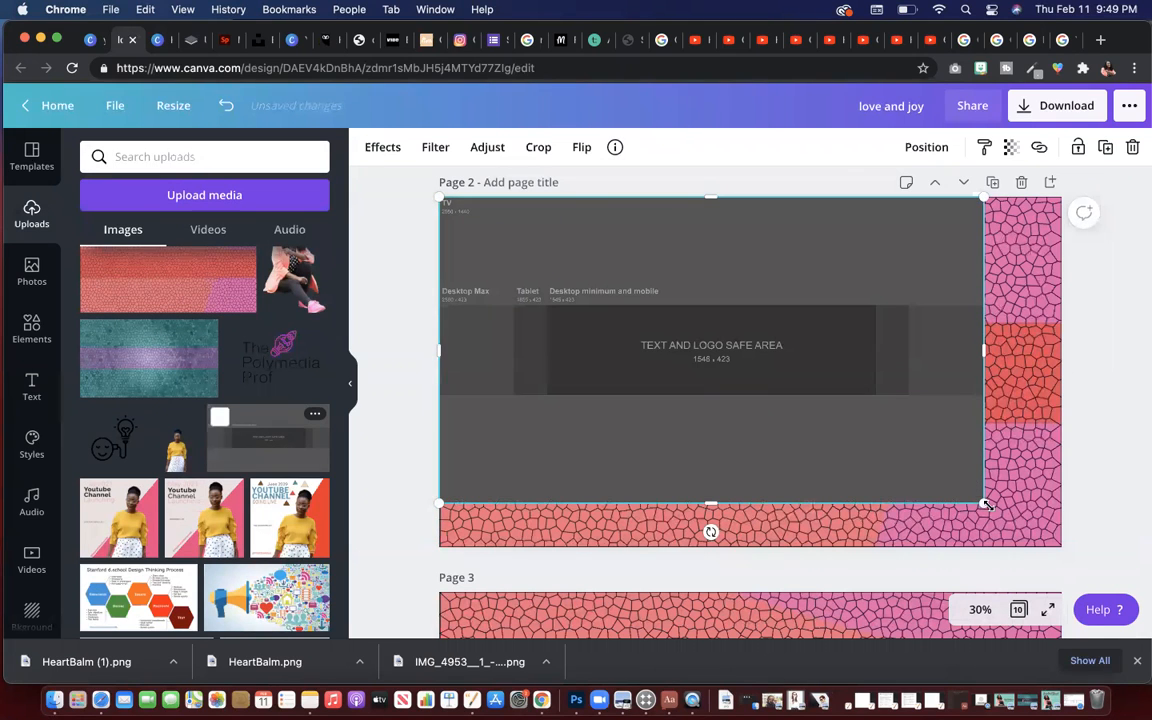
left_click_drag(1098, 509, 1060, 548)
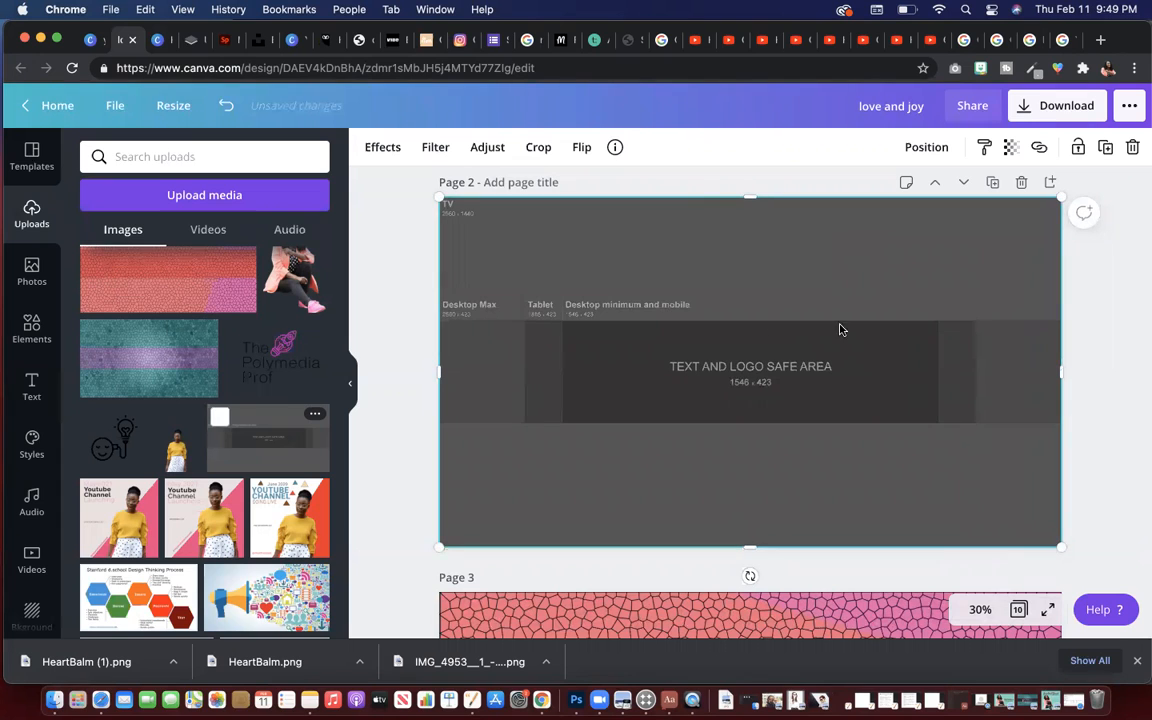
left_click(1015, 147)
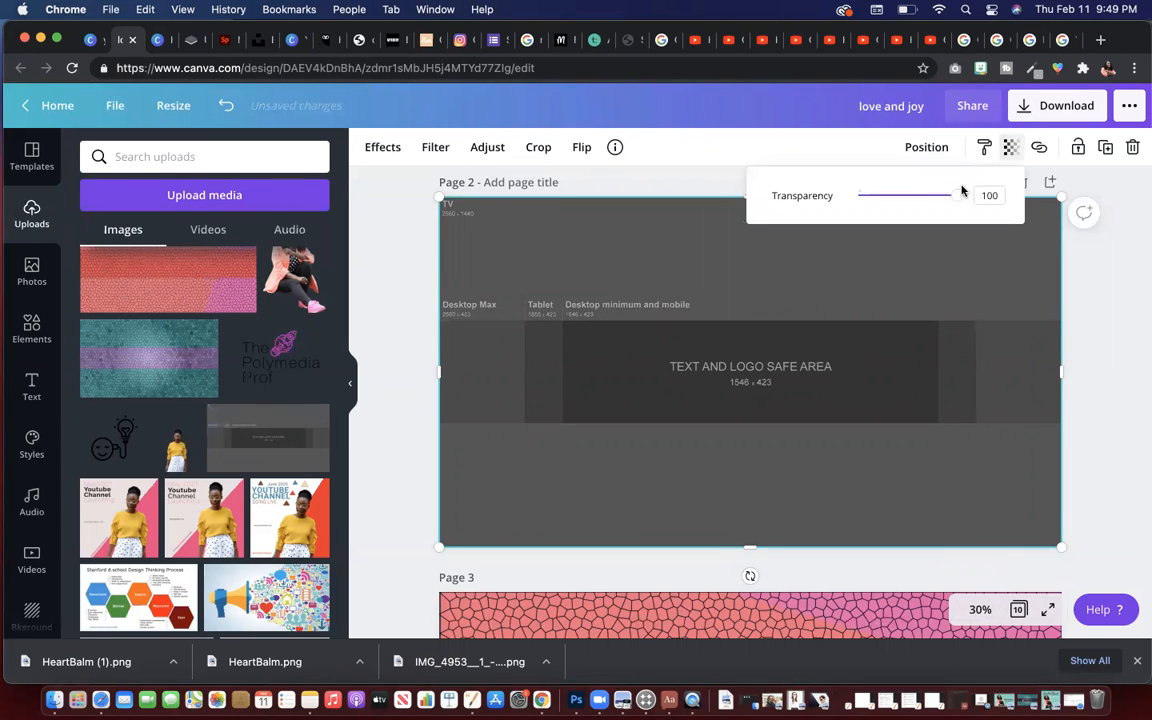
left_click_drag(980, 195, 891, 202)
Deselect the template and look over the HeartBalm heading on page 3 and the tagline on page 4.
scroll(845, 352, "down", 2)
scroll(845, 352, "down", 5)
scroll(845, 352, "down", 1)
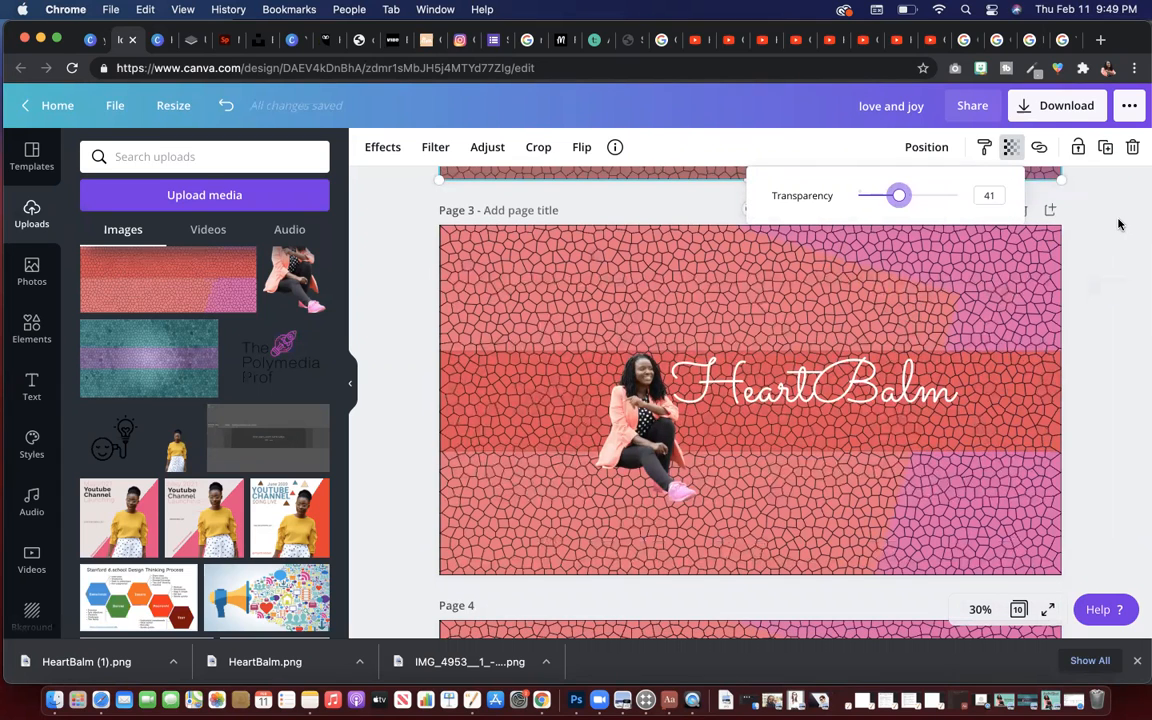
left_click(1118, 224)
scroll(1100, 280, "down", 4)
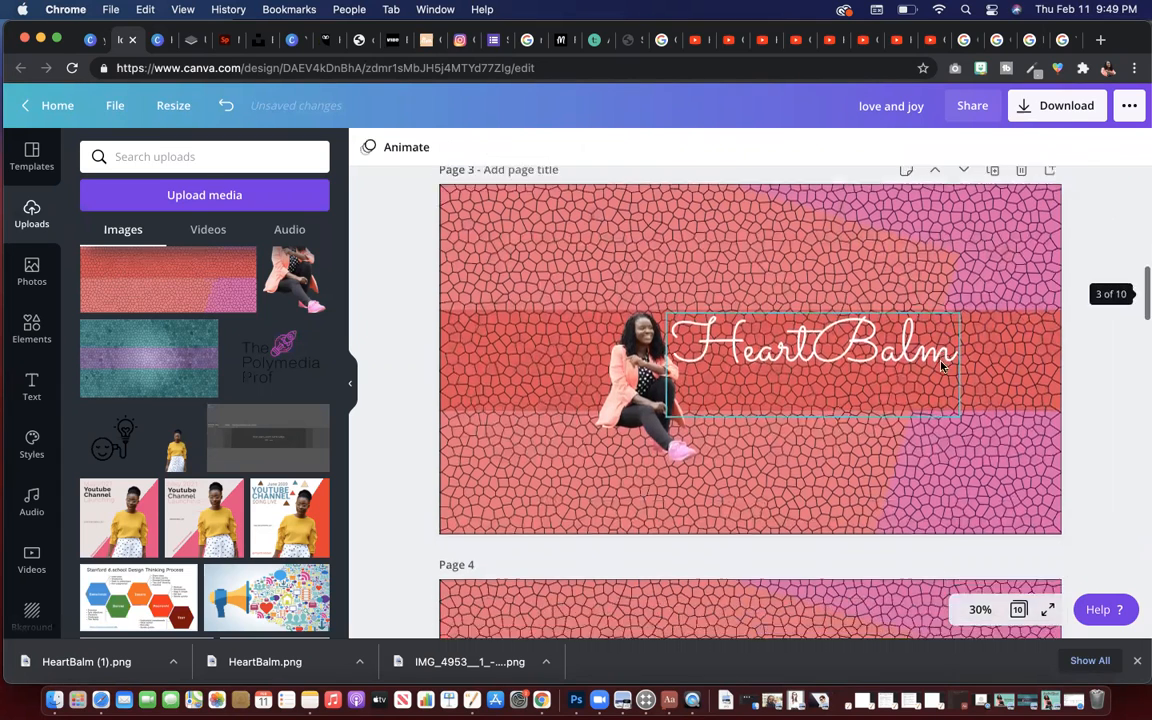
scroll(940, 366, "down", 3)
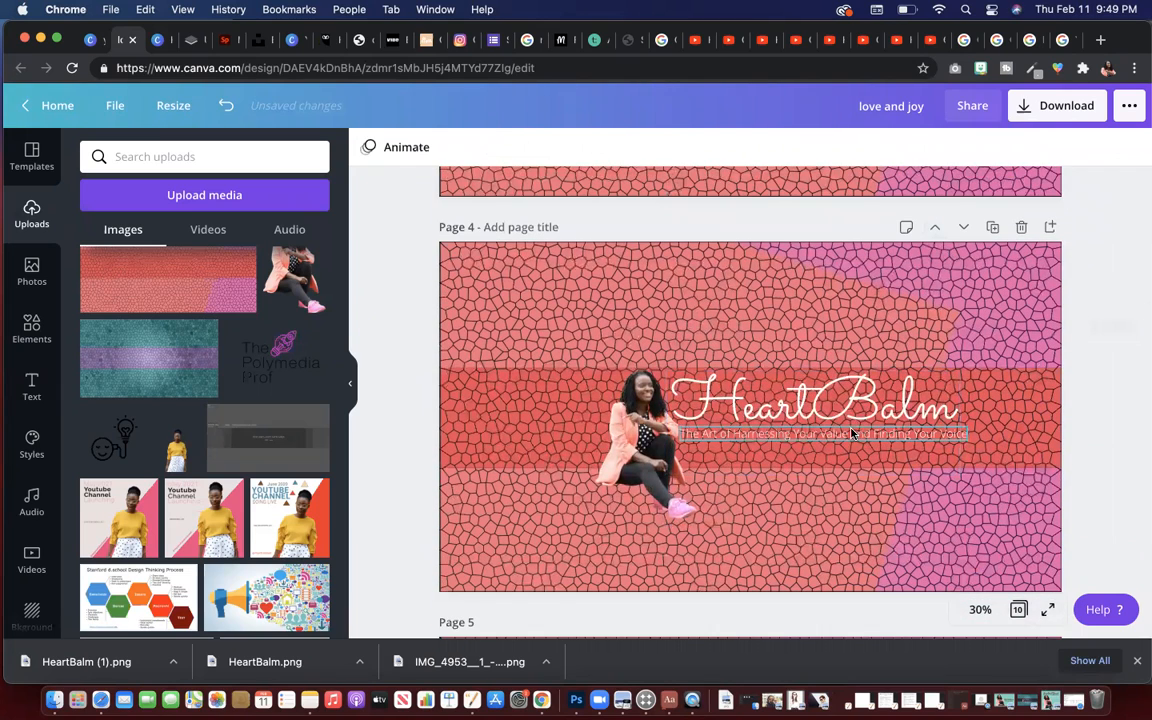
Search the elements for "square" with the tagline on page 5 in view.
left_click(32, 390)
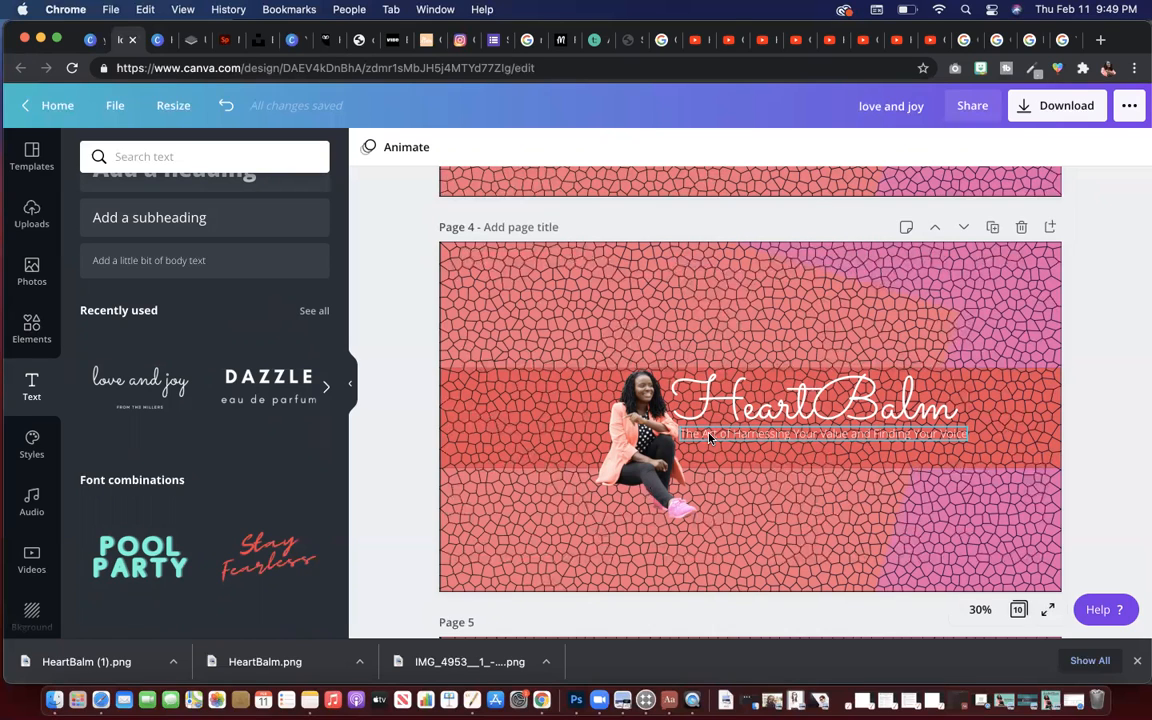
scroll(709, 437, "down", 4)
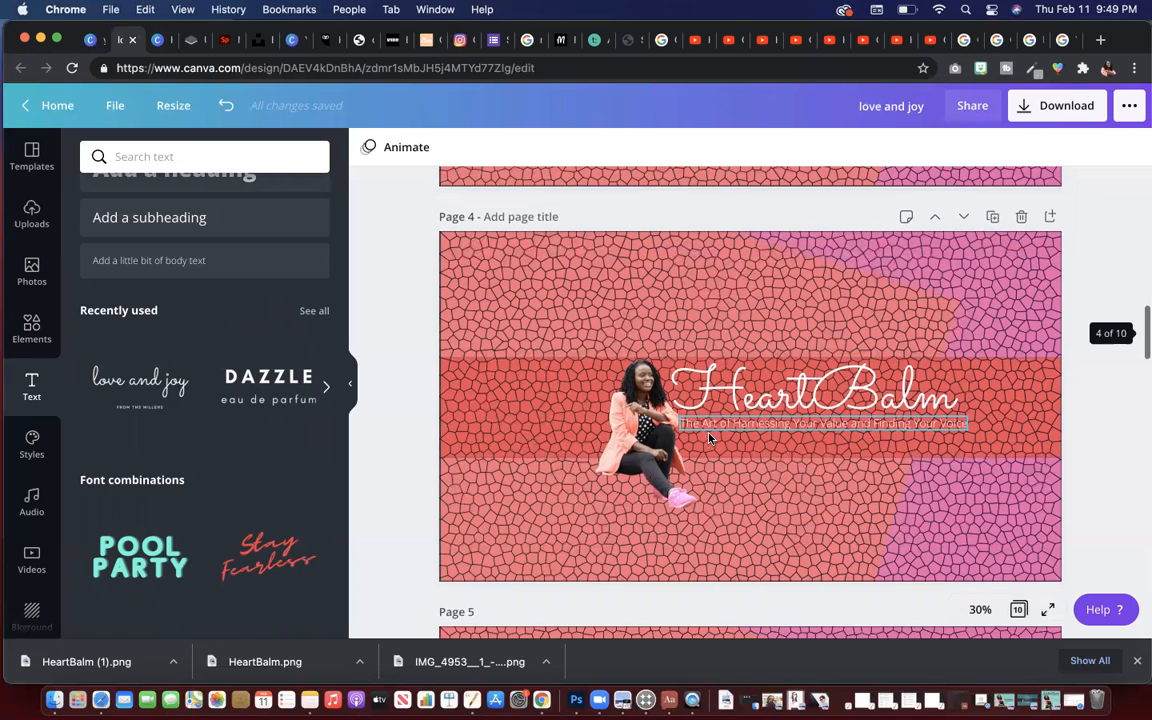
scroll(709, 437, "down", 6)
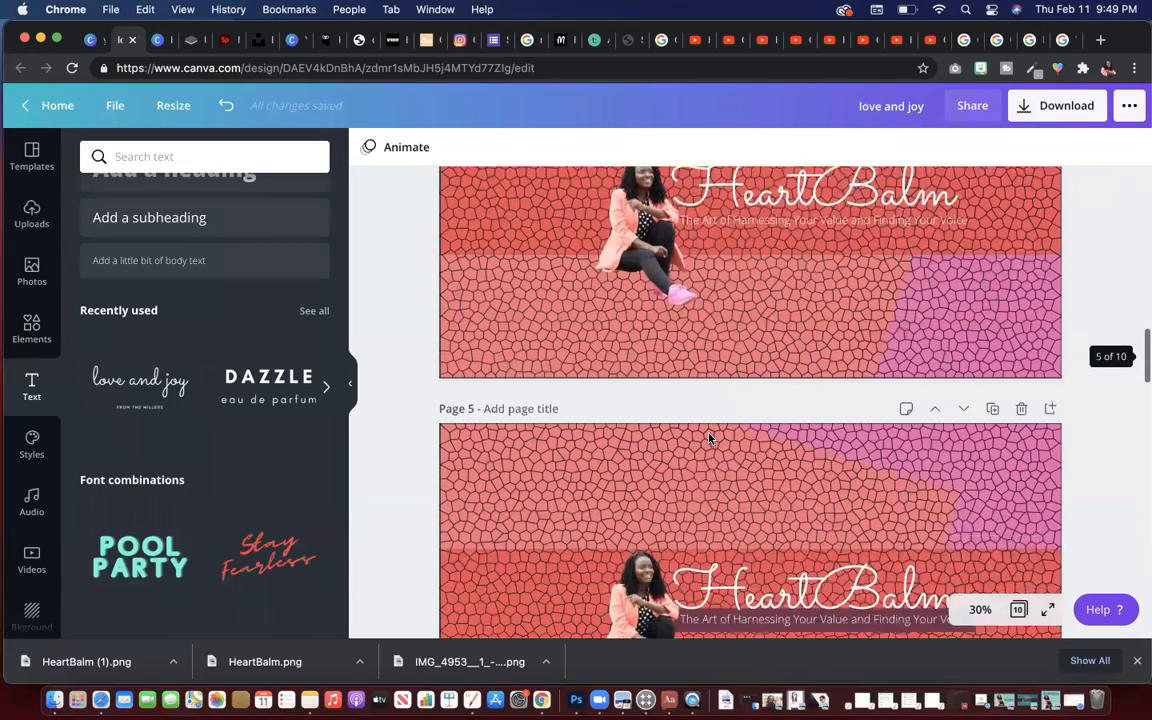
scroll(709, 437, "down", 1)
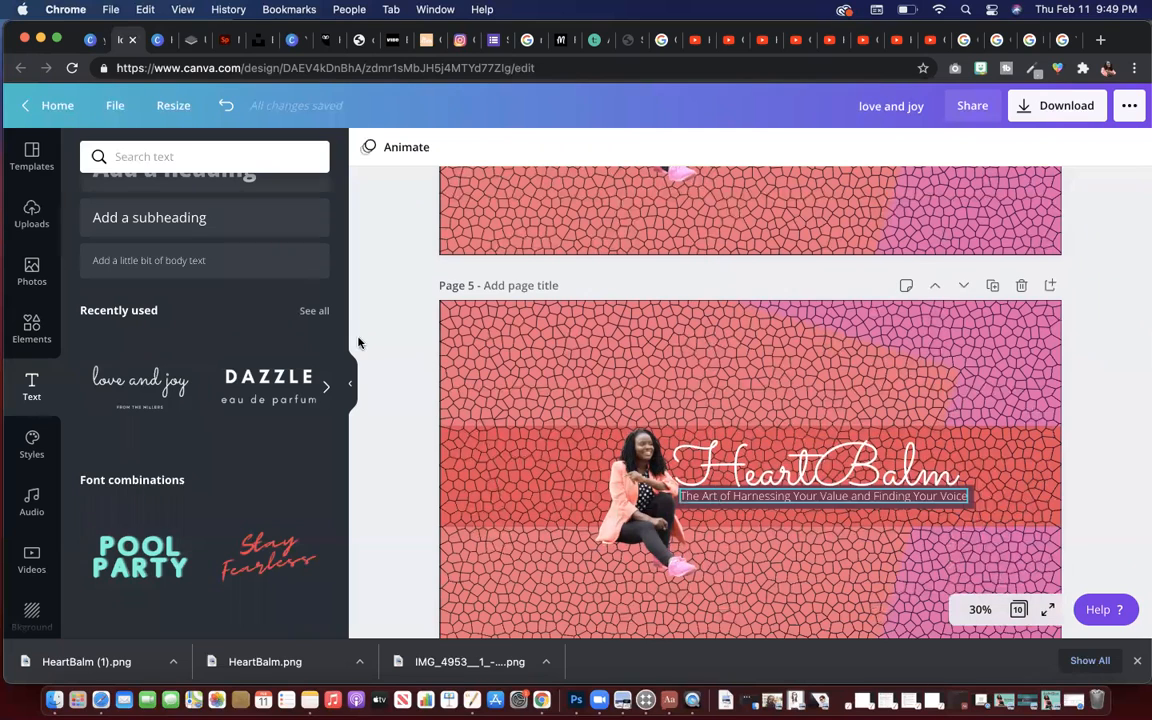
left_click(31, 328)
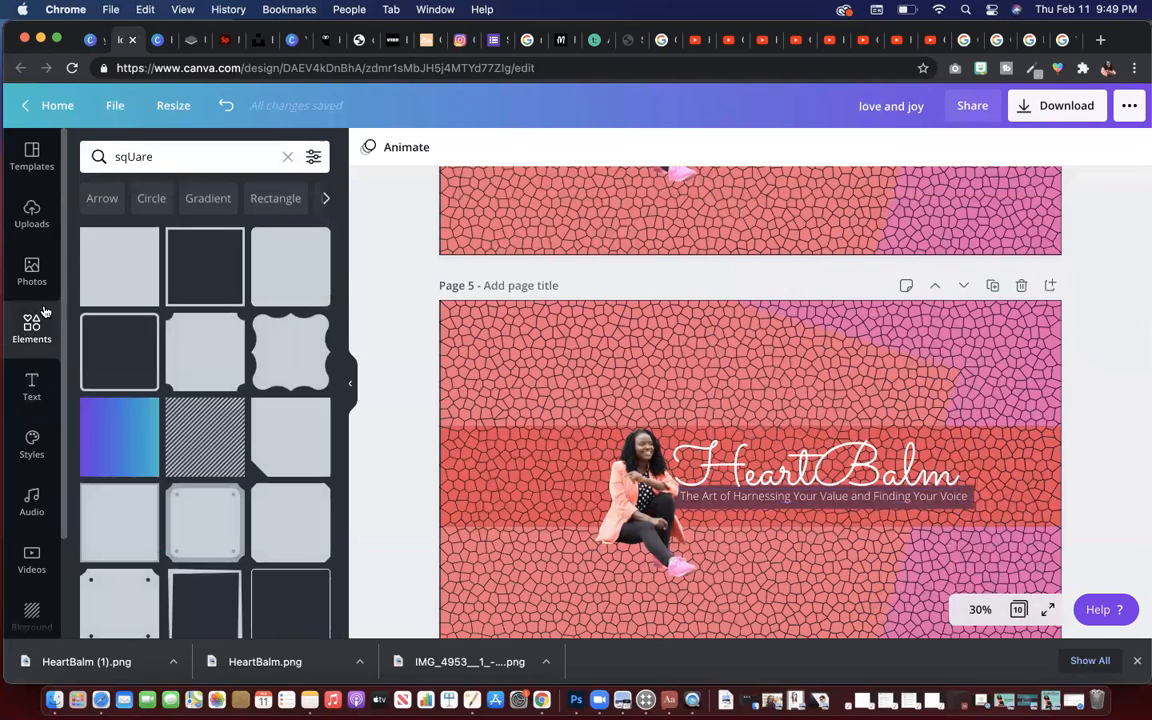
left_click(140, 157)
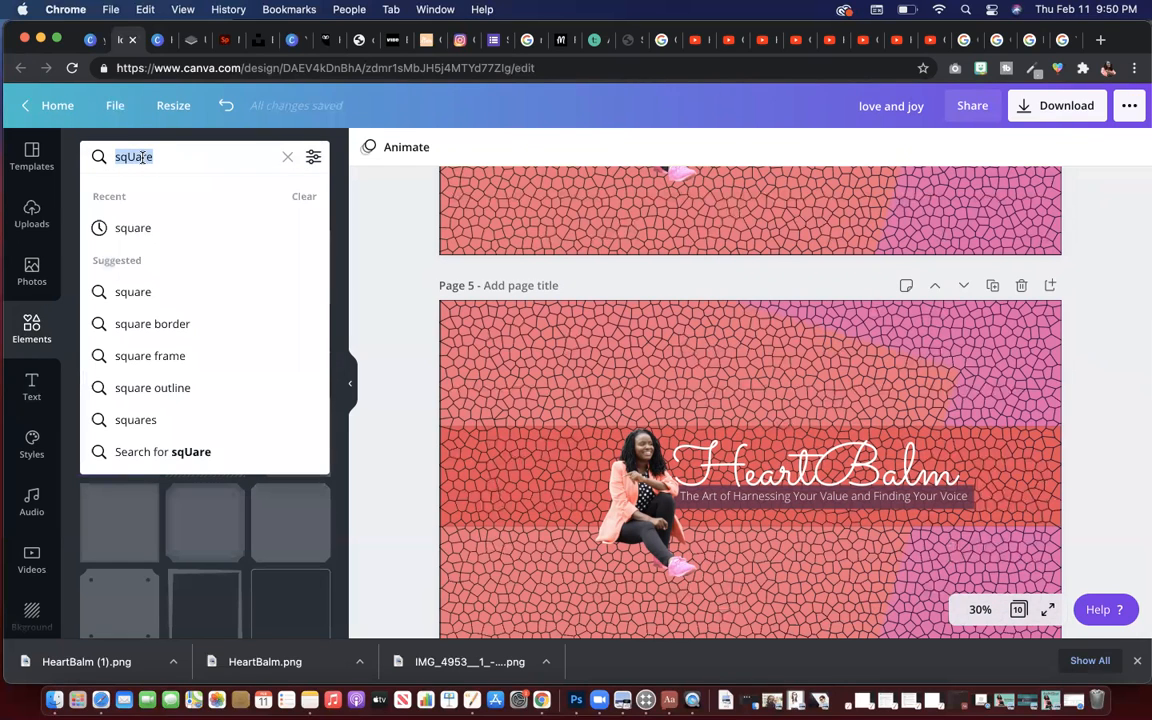
left_click(136, 229)
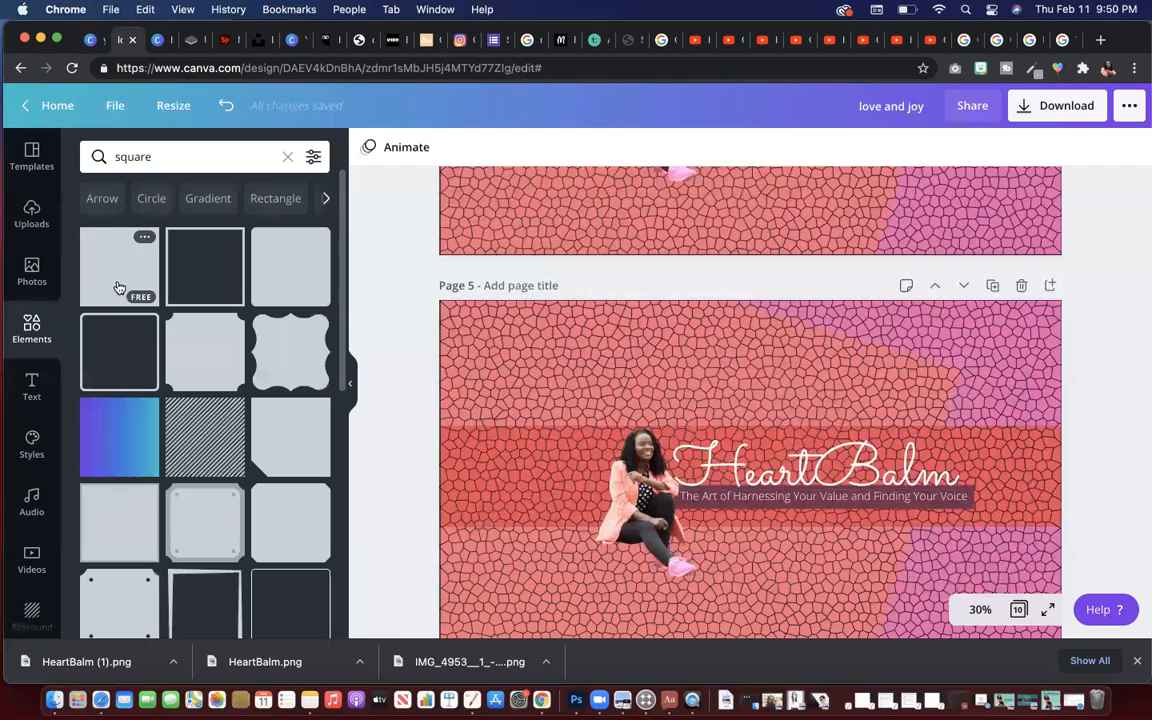
Try a plum square over the tagline on page 5, shorten it from its upper and lower edges, and delete it.
left_click(118, 288)
left_click_drag(742, 373, 750, 486)
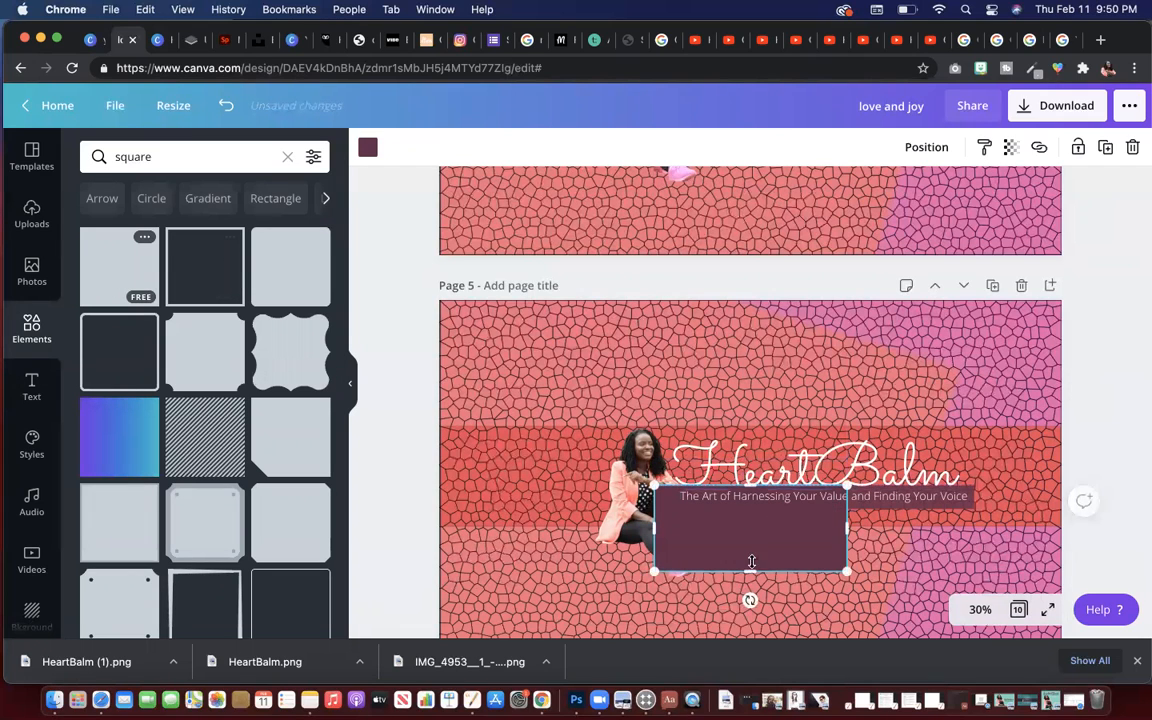
mouse_move(750, 567)
left_mouse_down()
mouse_move(743, 517)
mouse_move(745, 563)
left_mouse_up()
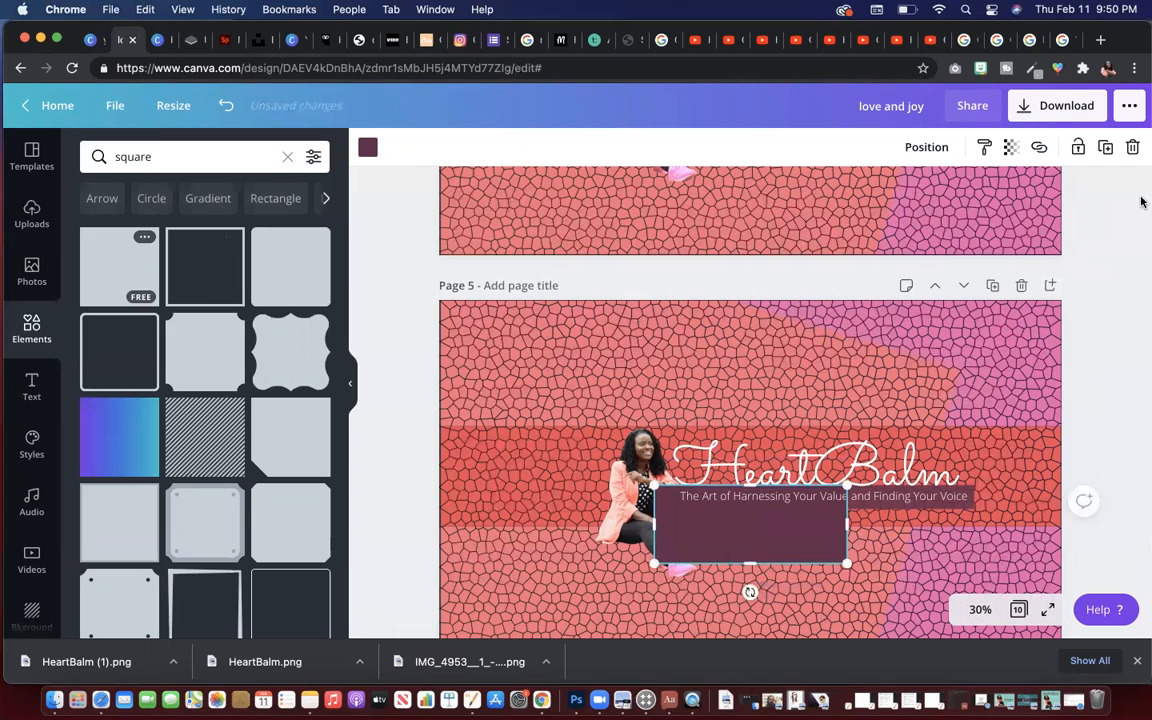
left_click(1133, 149)
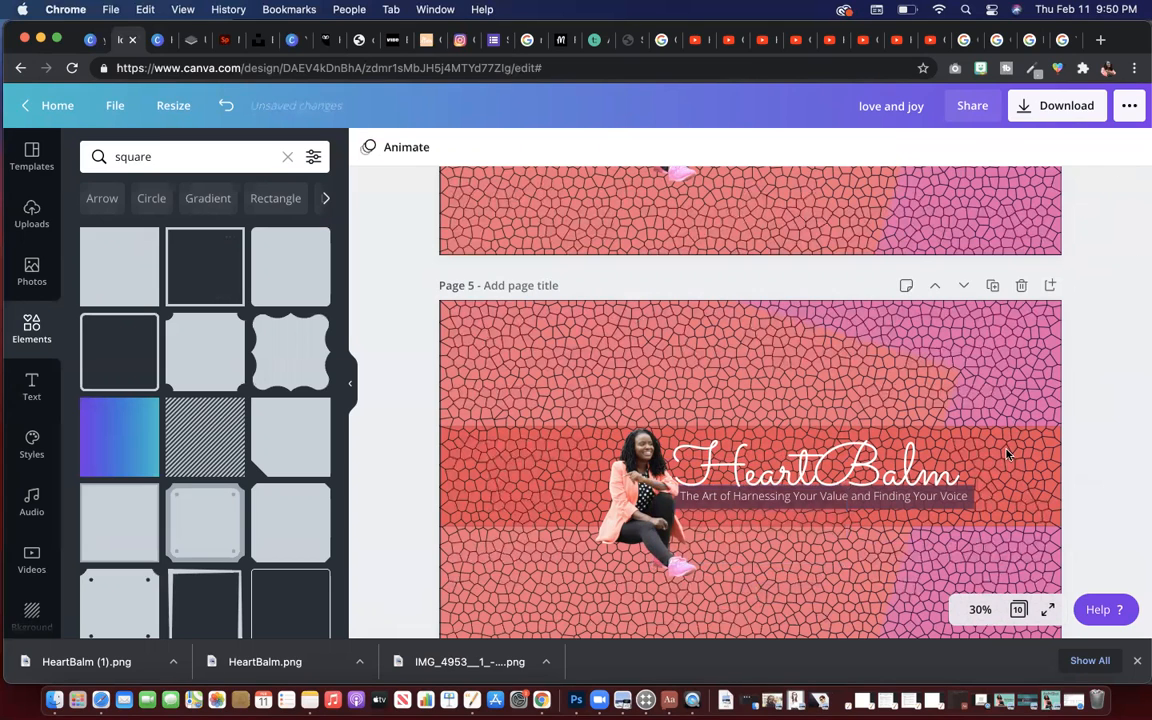
Search the elements for "journalling" graphics with the notebook illustration on page 6 in view.
scroll(1007, 455, "down", 1)
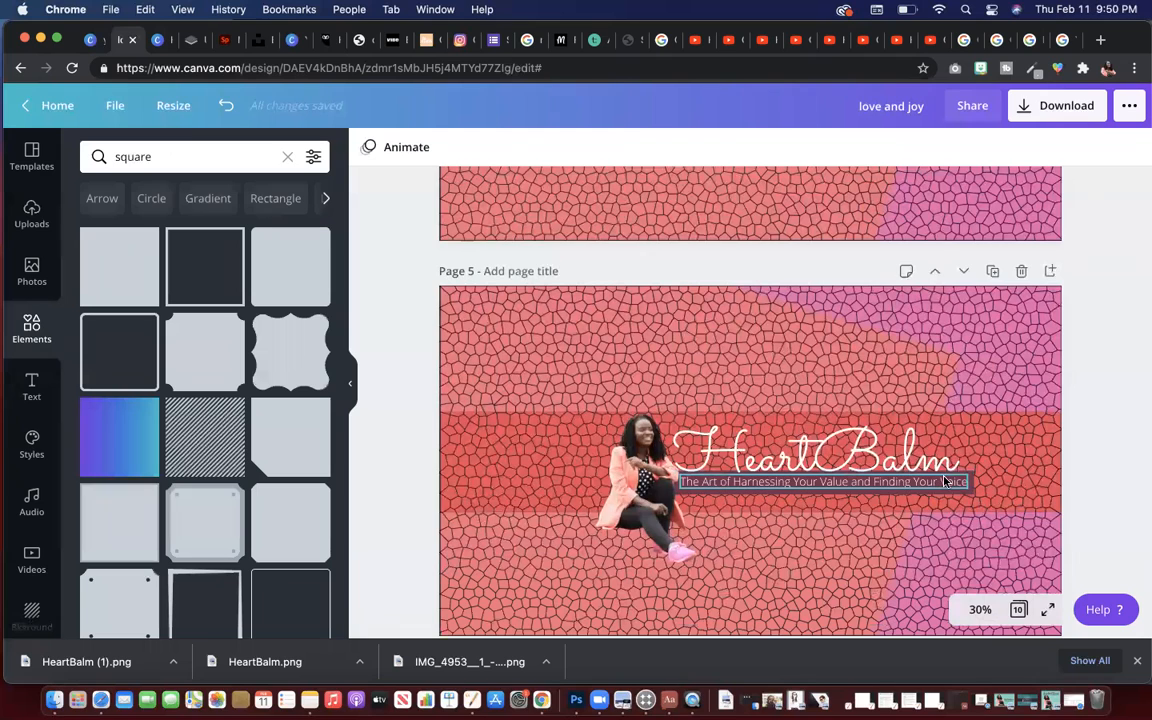
scroll(950, 508, "down", 2)
scroll(950, 508, "down", 1)
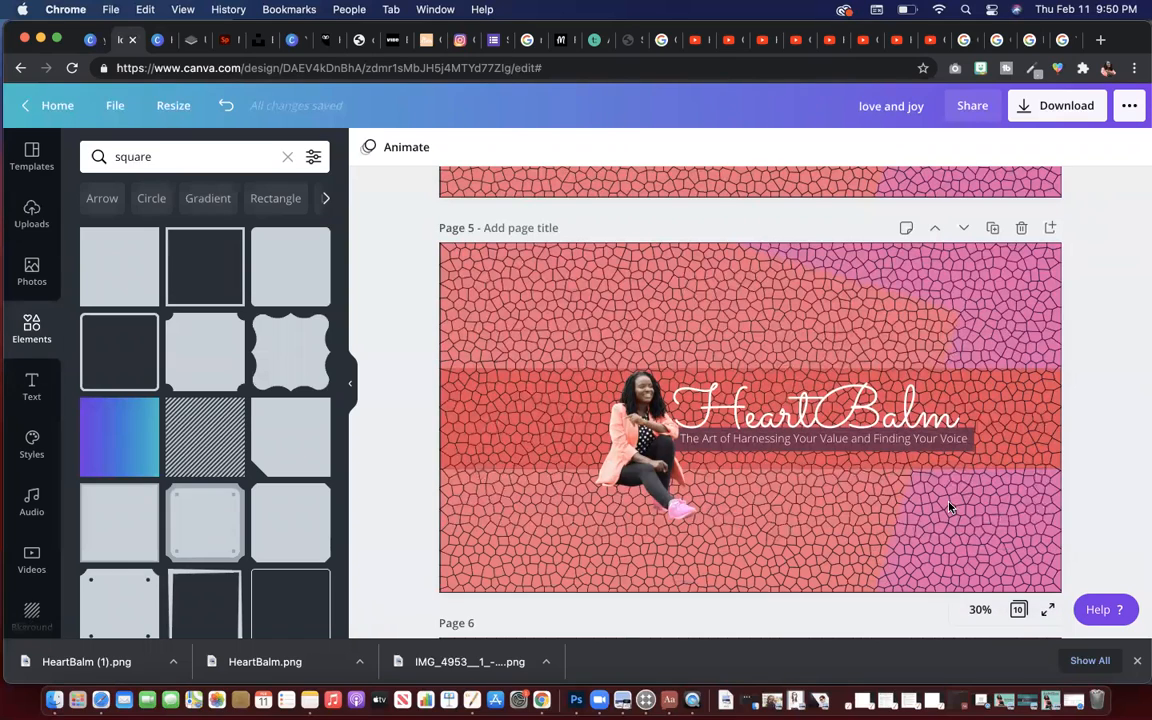
scroll(950, 508, "down", 10)
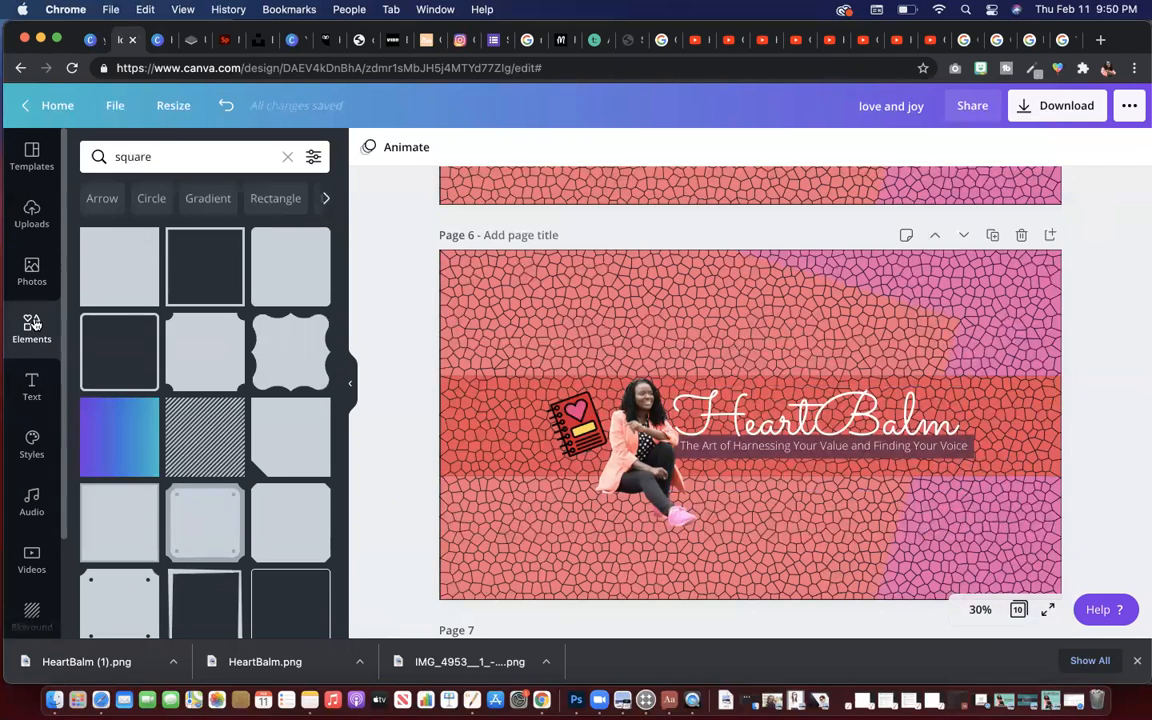
left_click(148, 160)
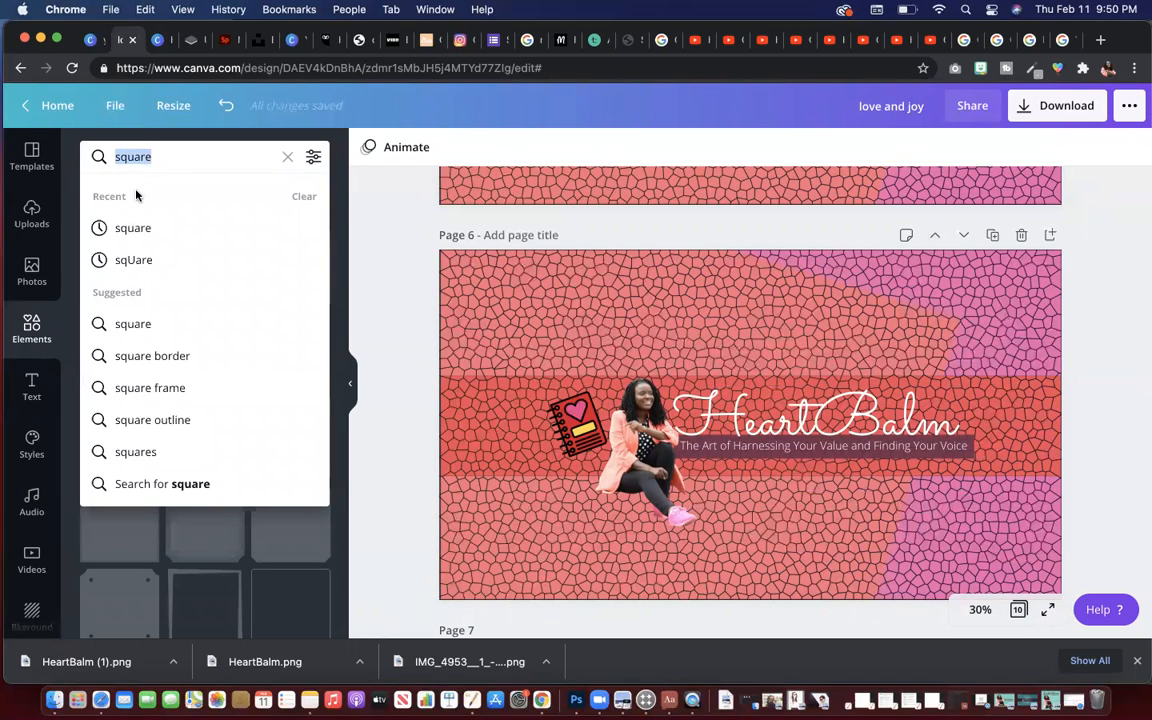
type("hear")
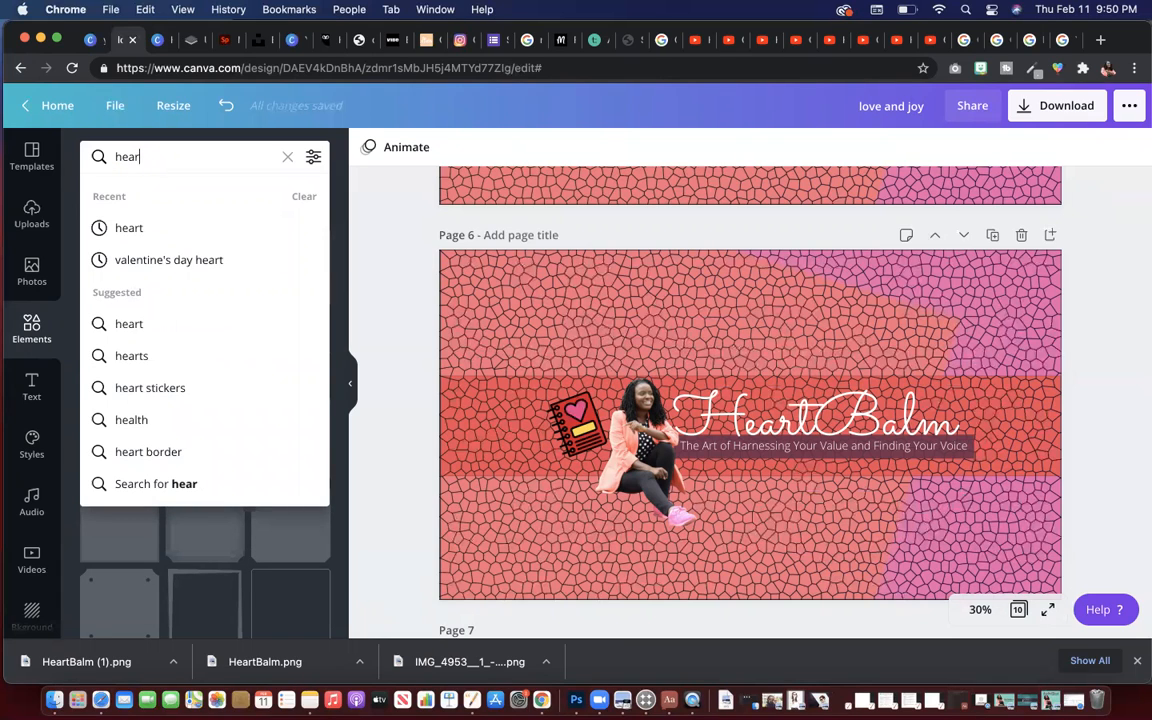
key("BackSpace")
key("BackSpace")
key("BackSpace")
key("BackSpace")
type("journa")
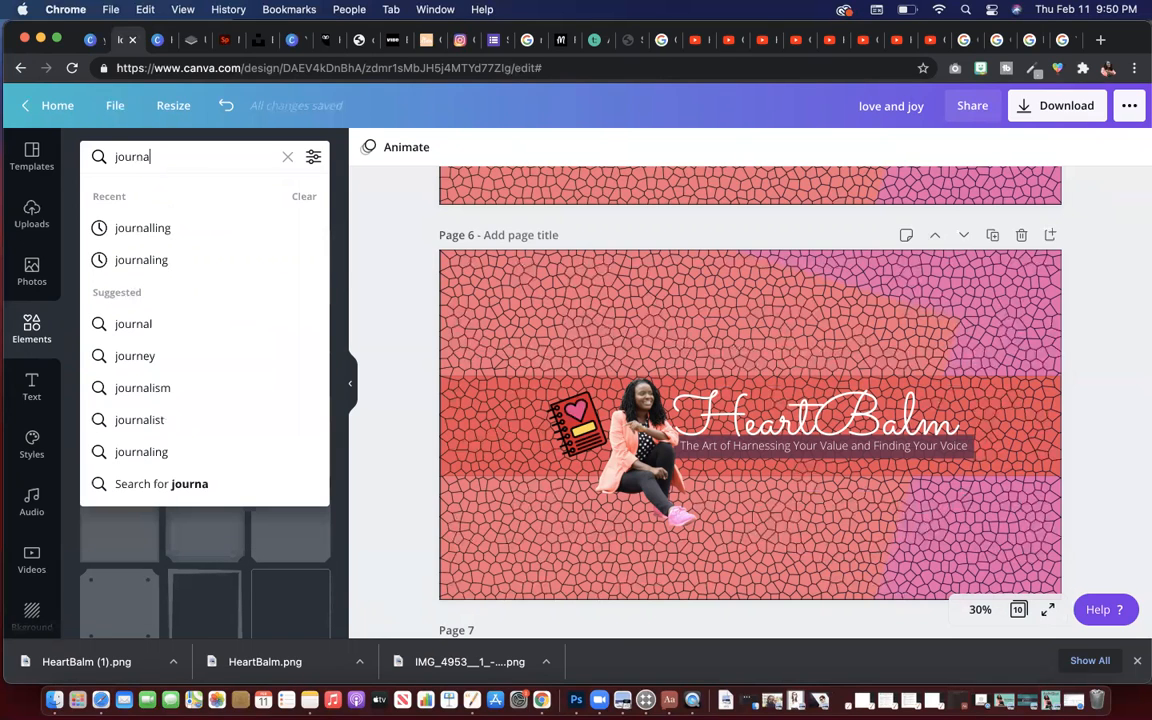
left_click(116, 227)
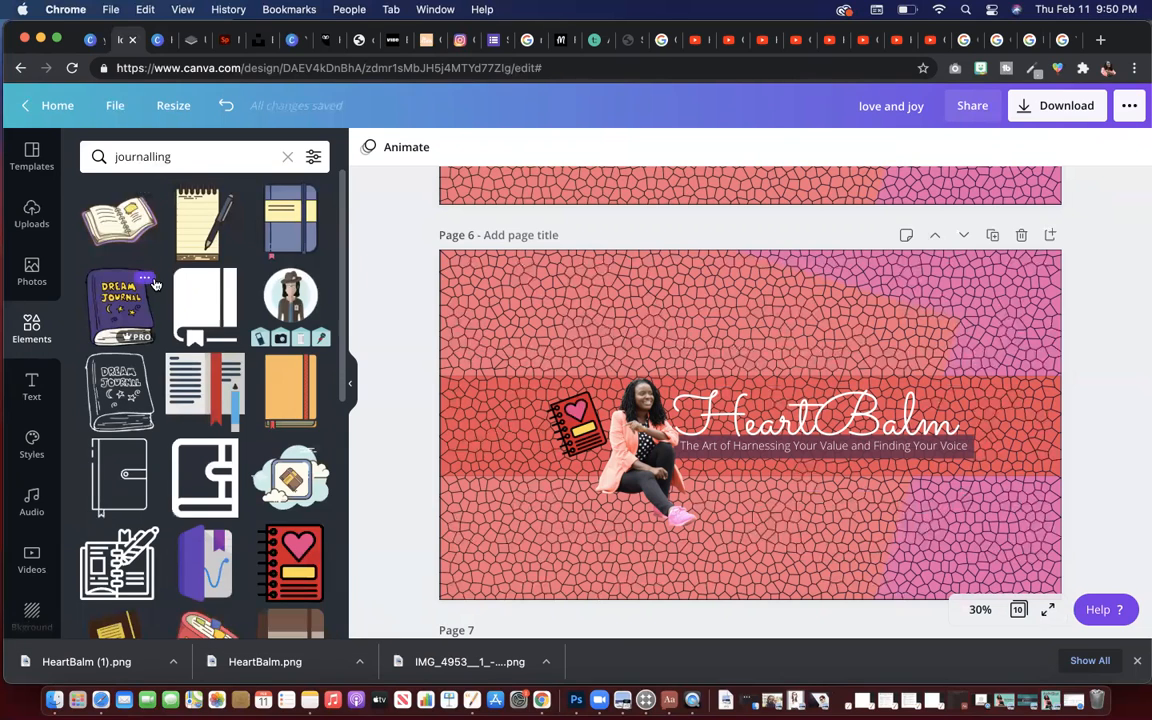
scroll(158, 283, "down", 1)
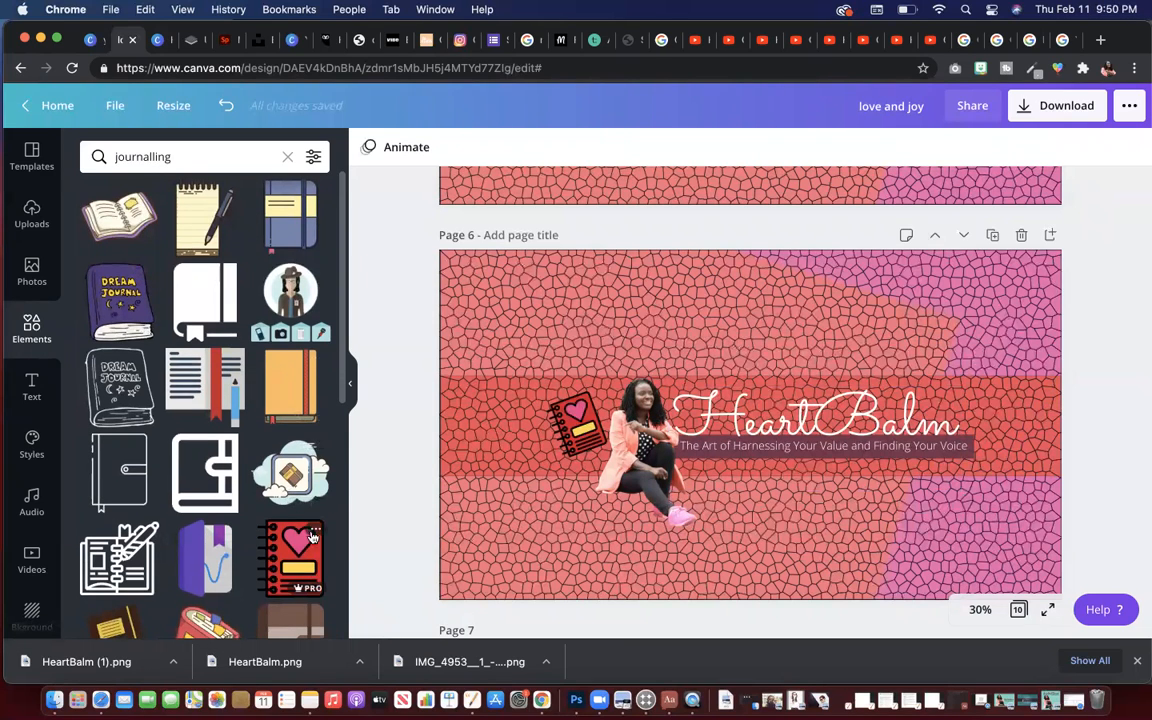
Delete the "Add a little bit of body text" placeholder below the tagline on page 7.
scroll(605, 452, "down", 5)
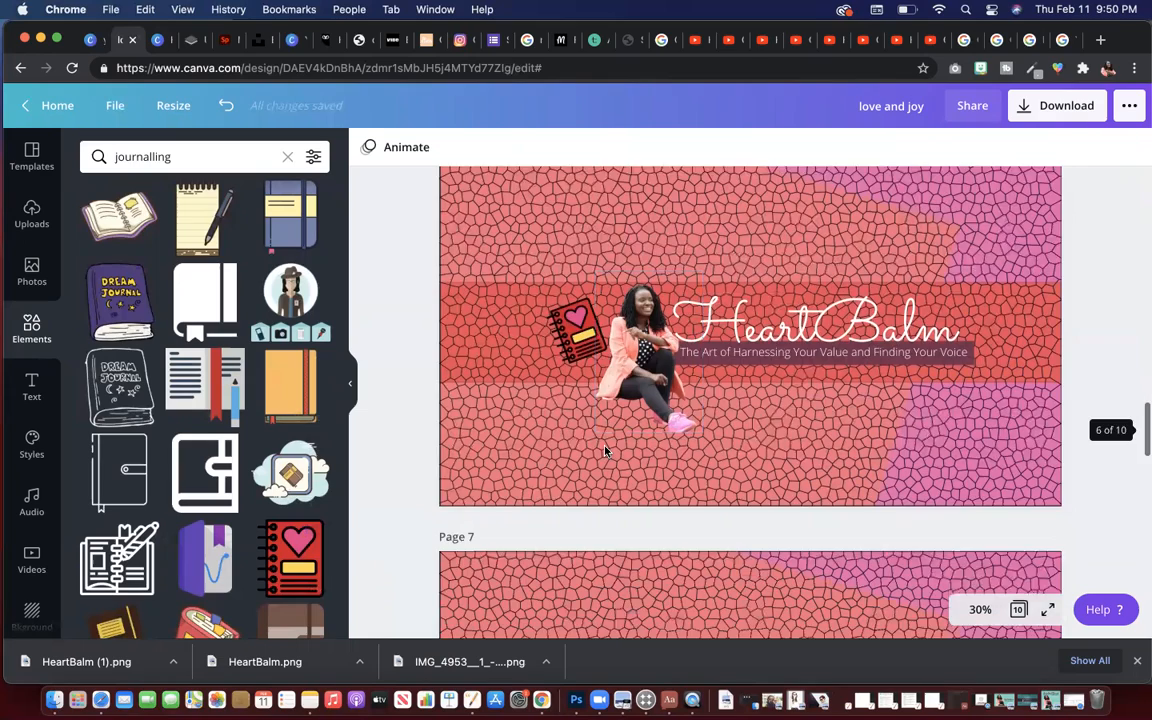
scroll(605, 452, "down", 1)
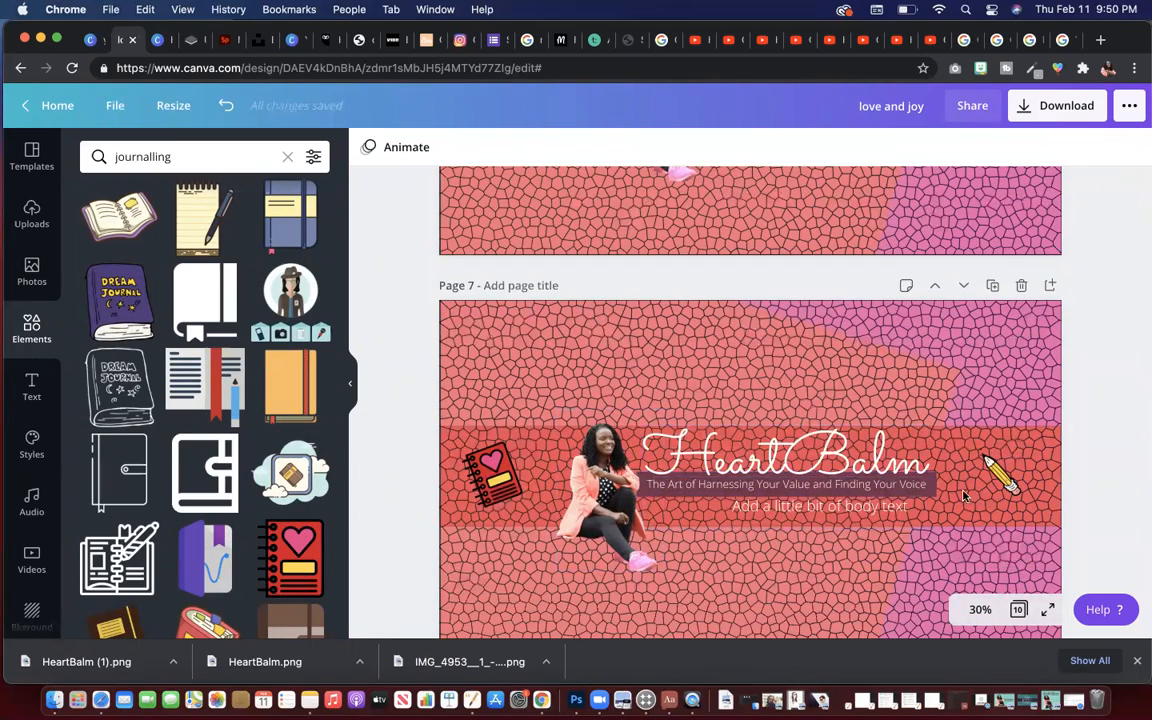
left_click(897, 507)
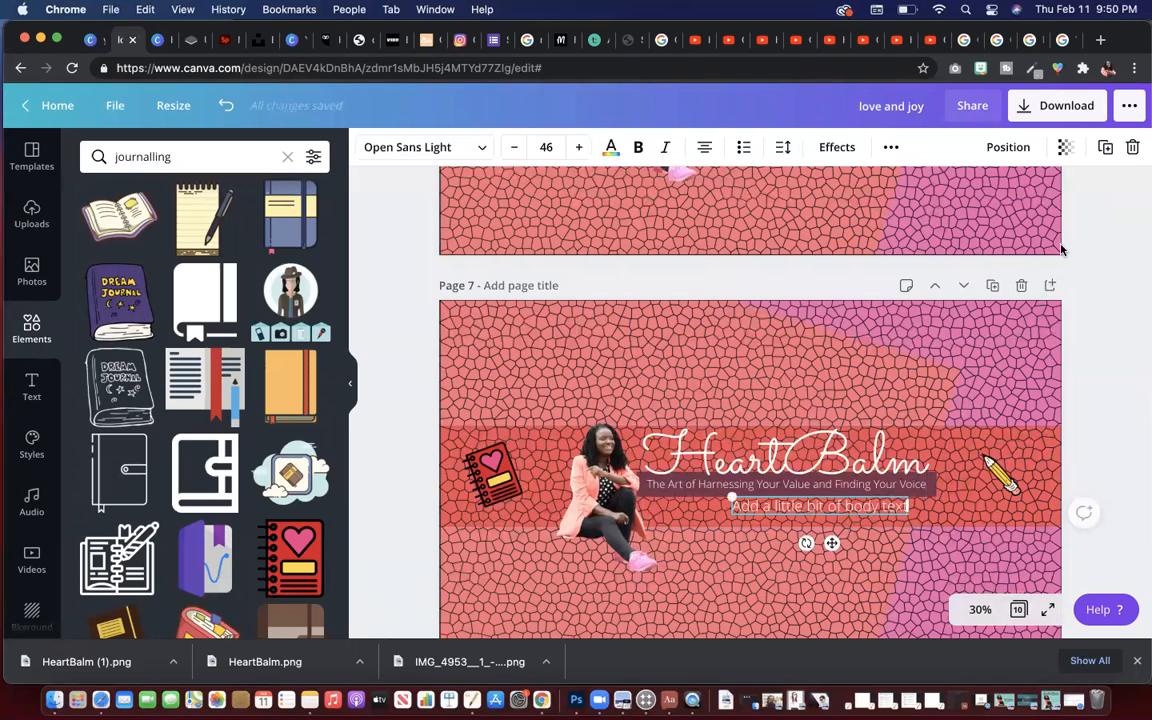
left_click(1132, 148)
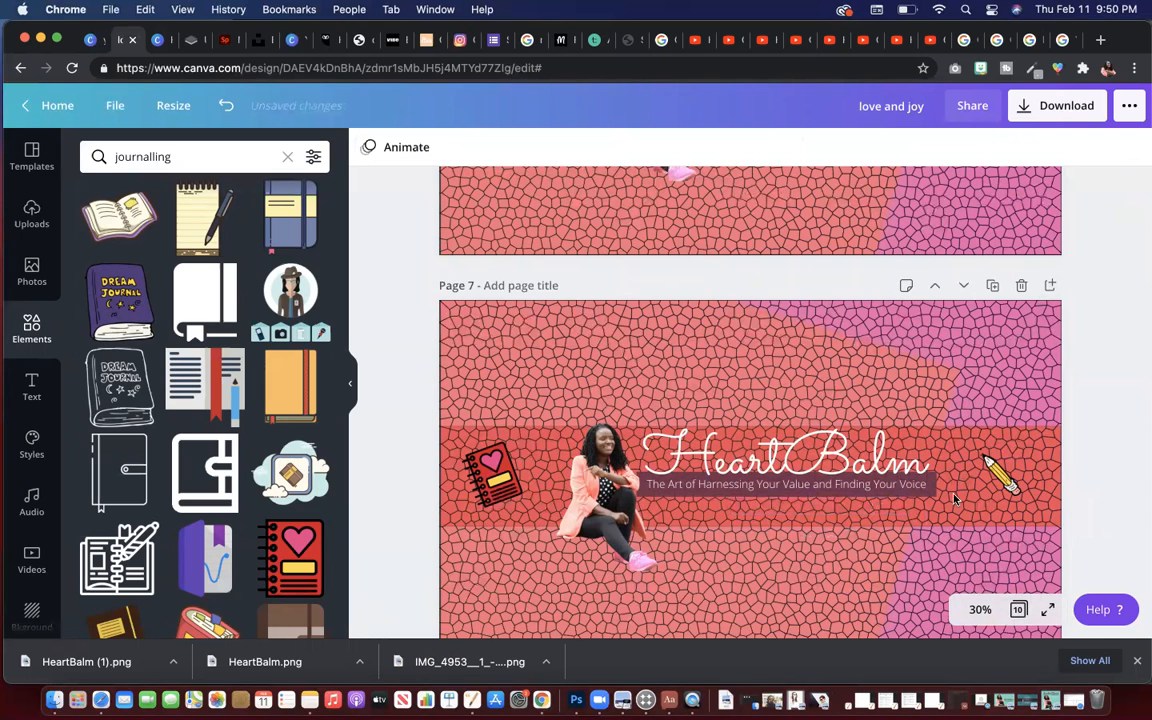
Try the red notebook graphic with the pink heart on page 7 and undo its placement.
scroll(948, 505, "down", 2)
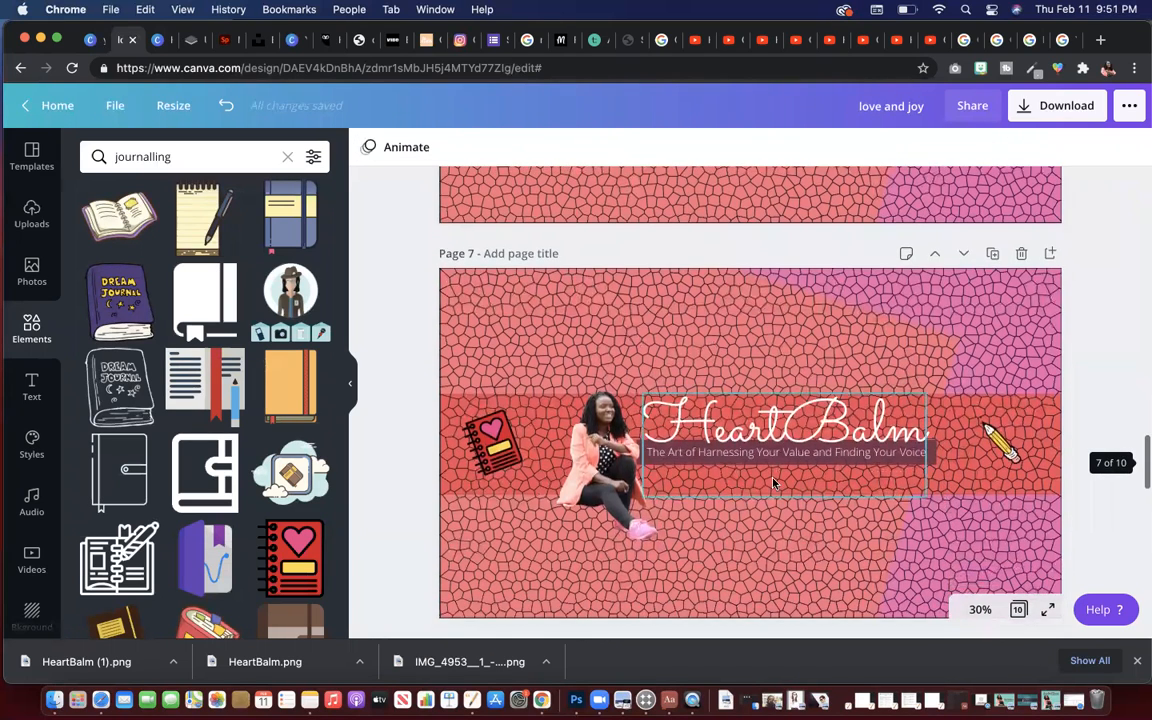
mouse_move(309, 550)
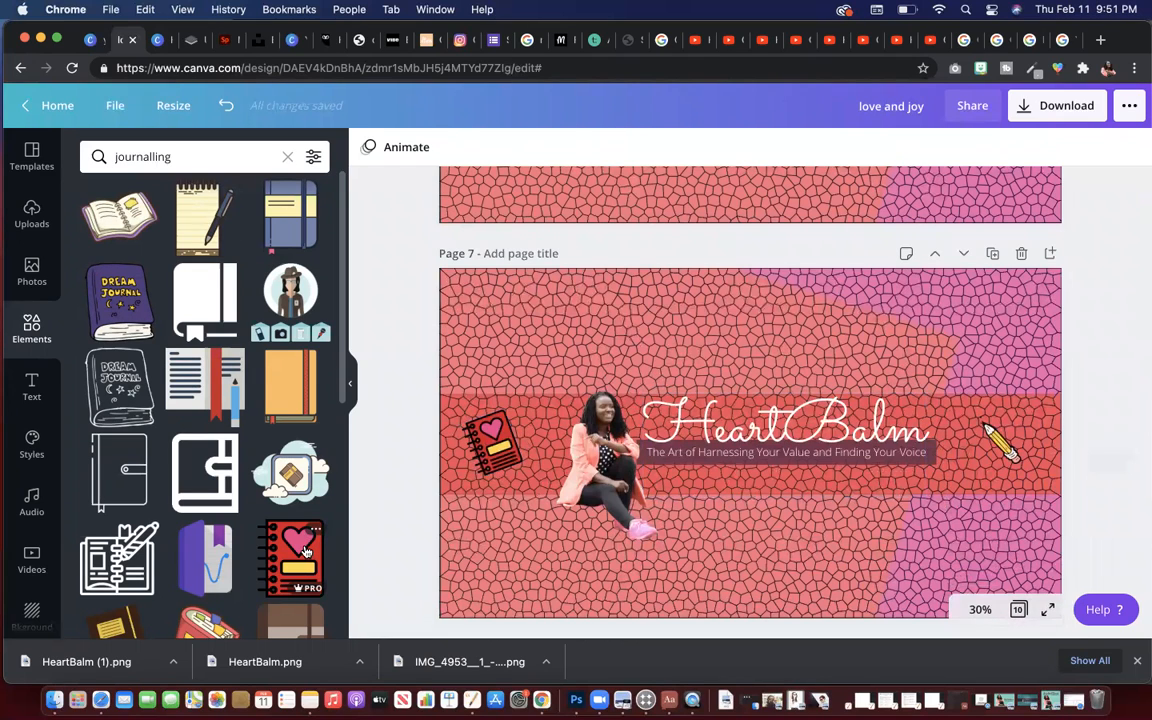
left_click(307, 551)
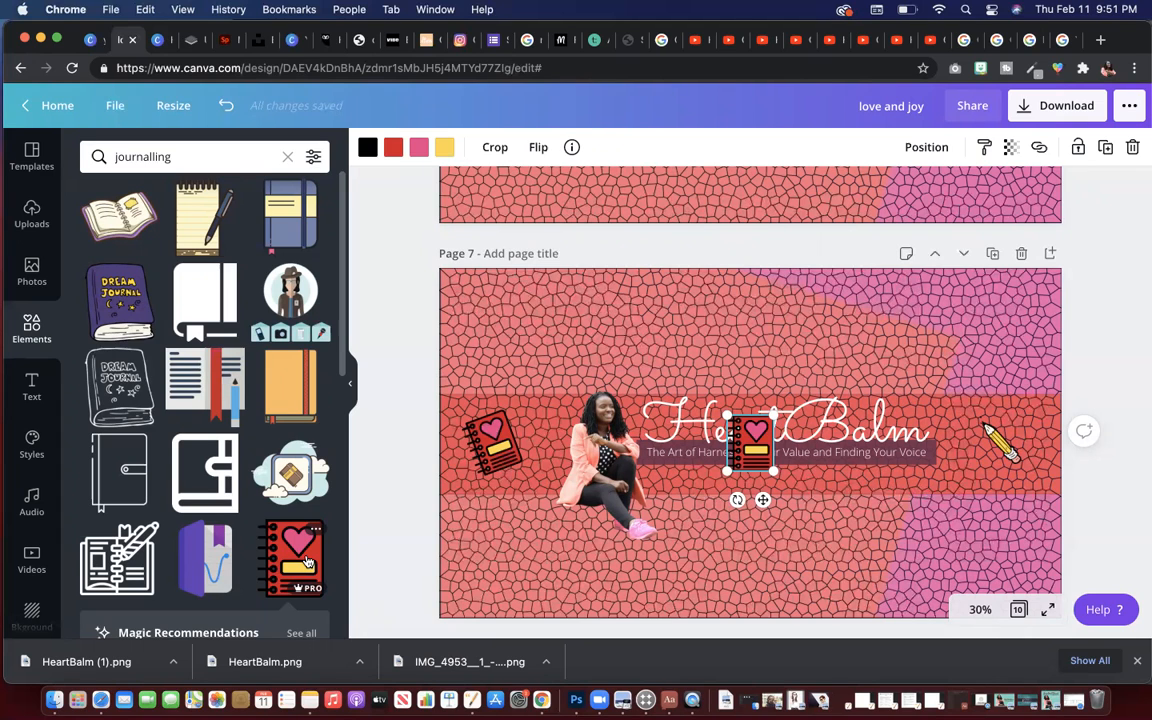
key("super+z")
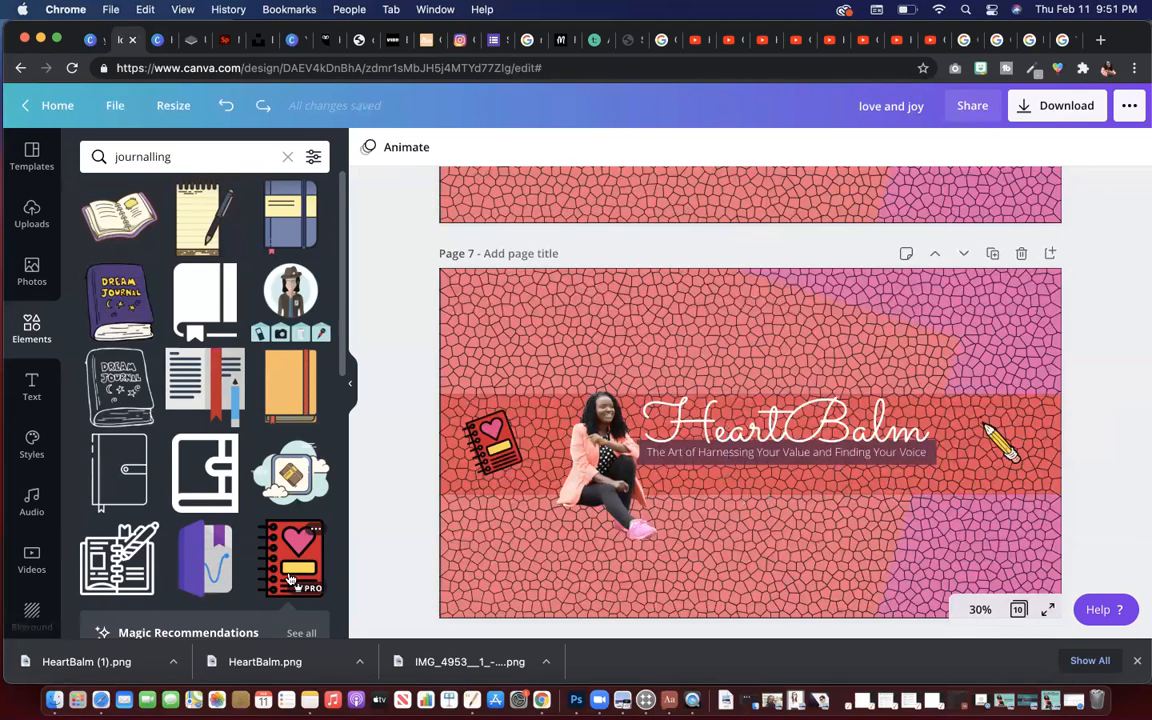
Search the elements for "scribble" graphics with the scribble accents on page 8 in view.
scroll(288, 578, "down", 1)
scroll(260, 515, "down", 1)
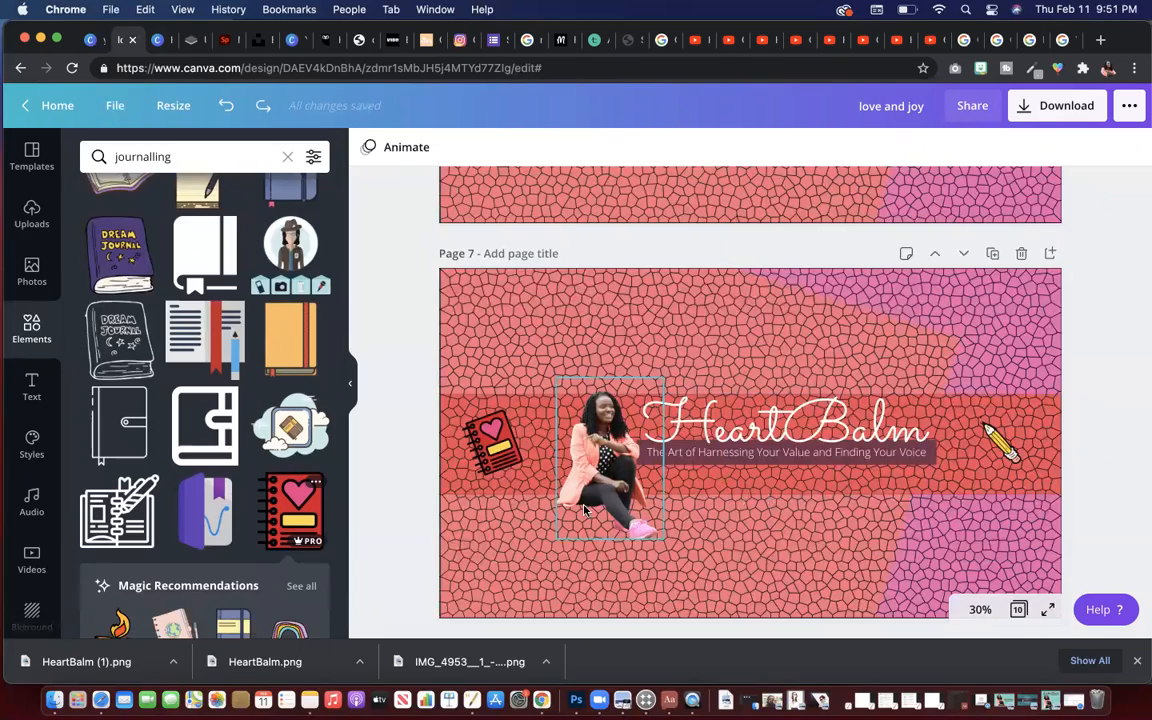
scroll(586, 500, "down", 5)
scroll(588, 482, "down", 1)
scroll(565, 513, "down", 1)
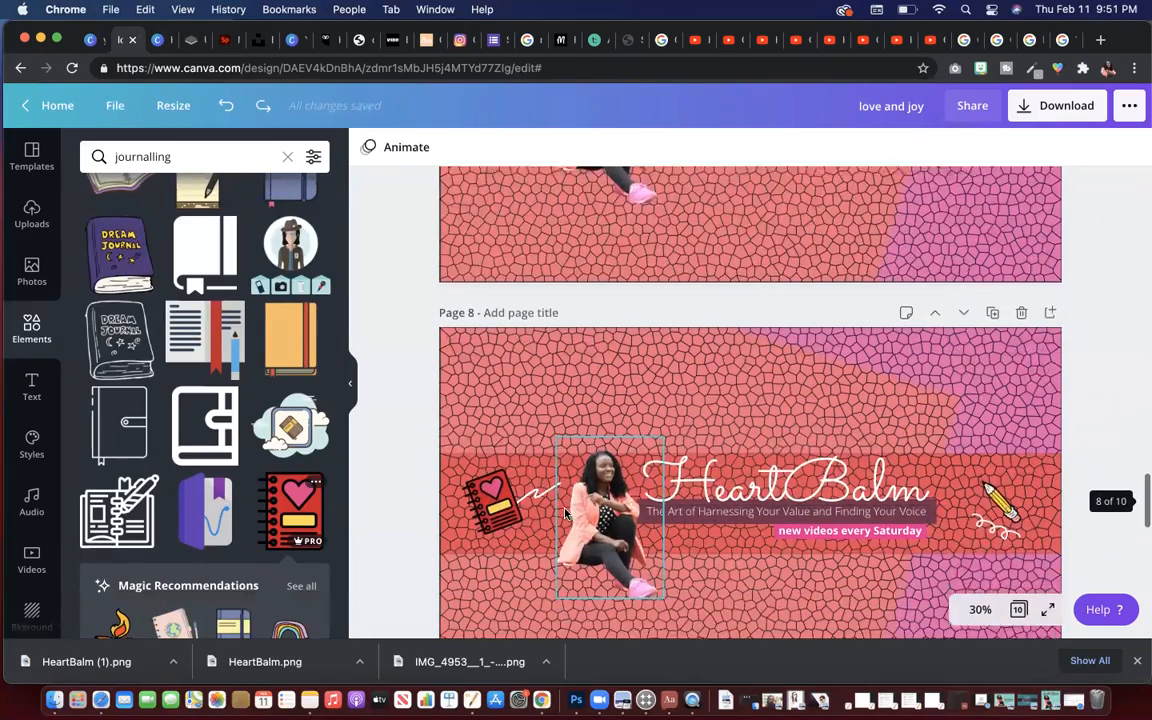
scroll(565, 513, "down", 1)
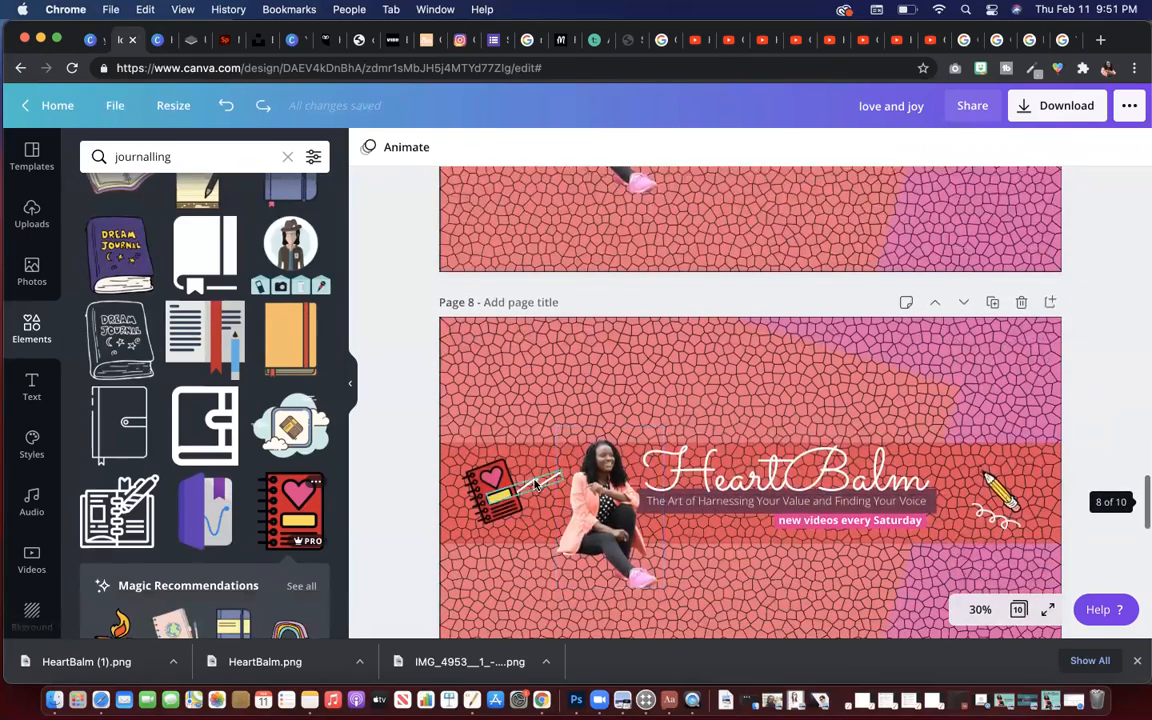
left_click(139, 160)
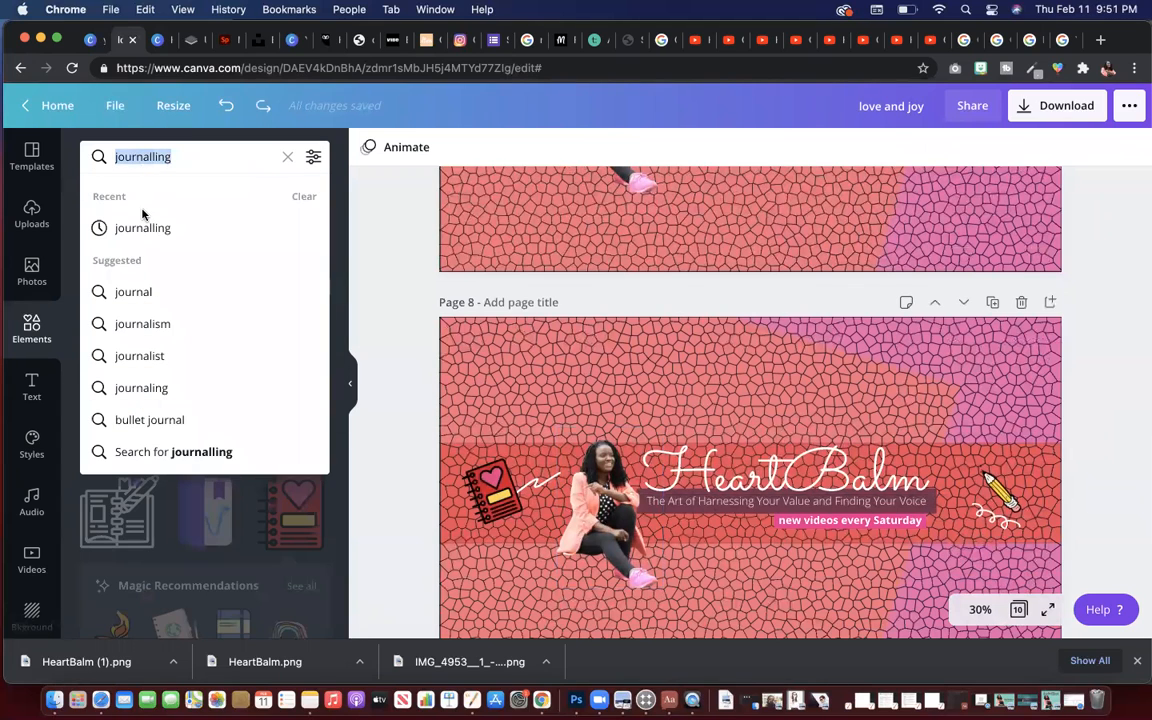
type("scrib")
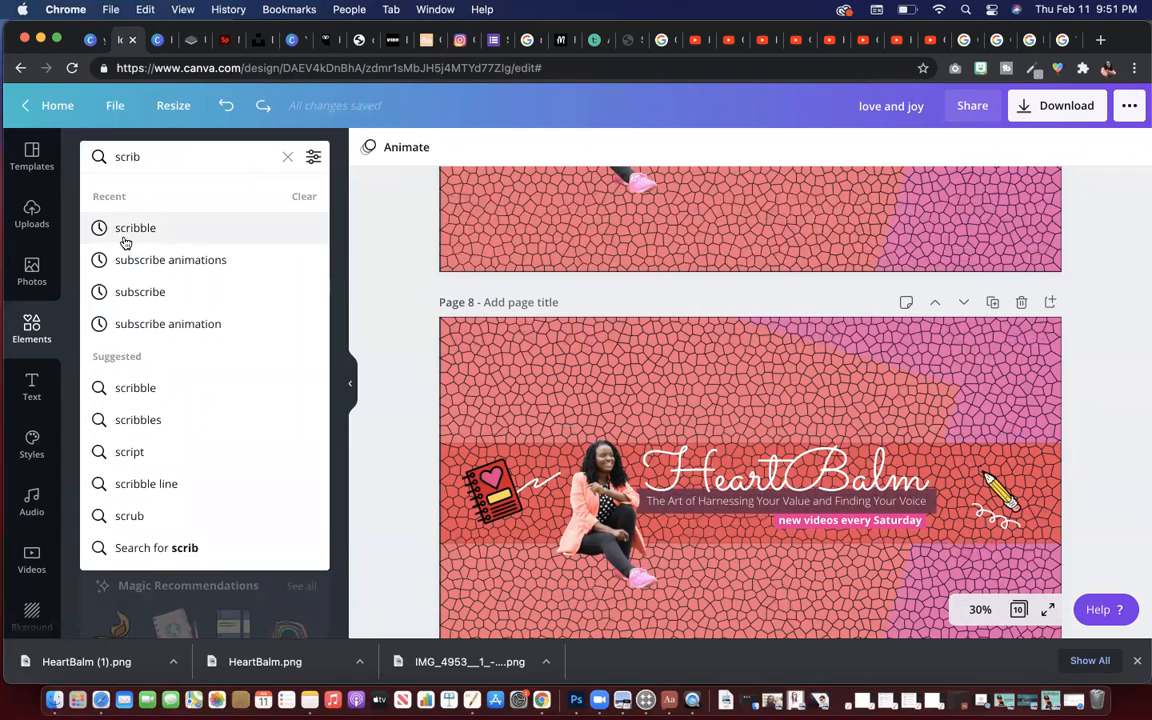
left_click(125, 240)
Try the purple, pink and yellow brush scribble over the heading on page 8 and delete it.
scroll(143, 345, "down", 2)
scroll(145, 360, "down", 3)
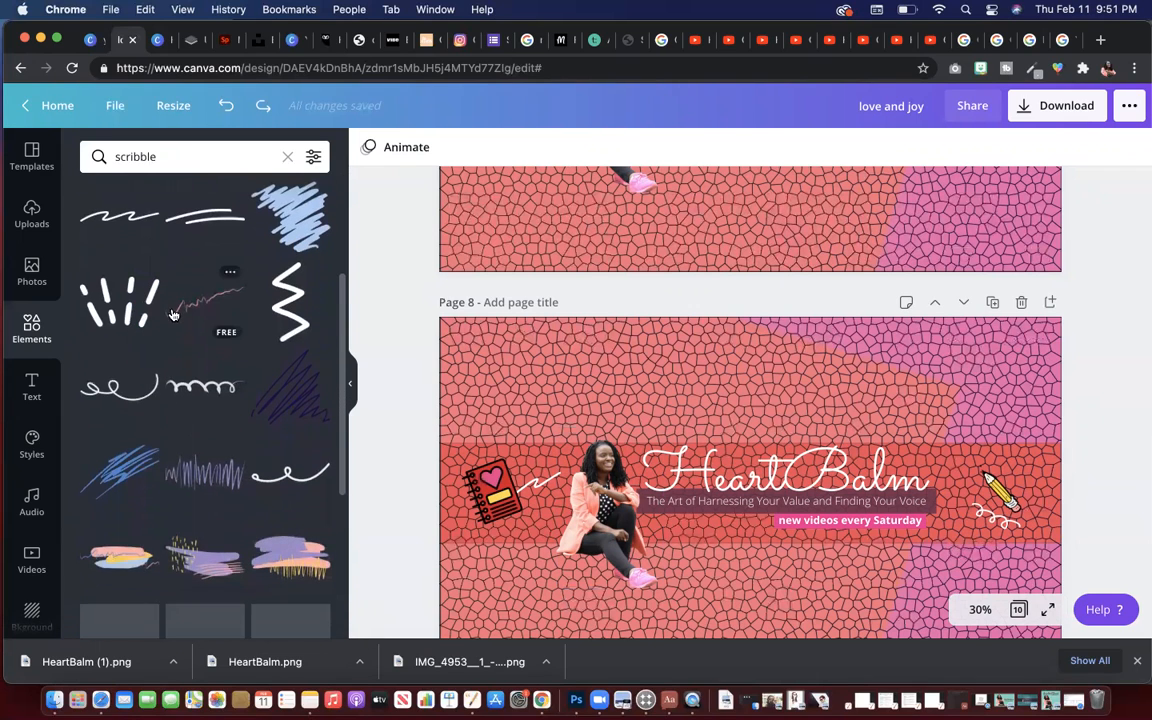
scroll(179, 386, "down", 2)
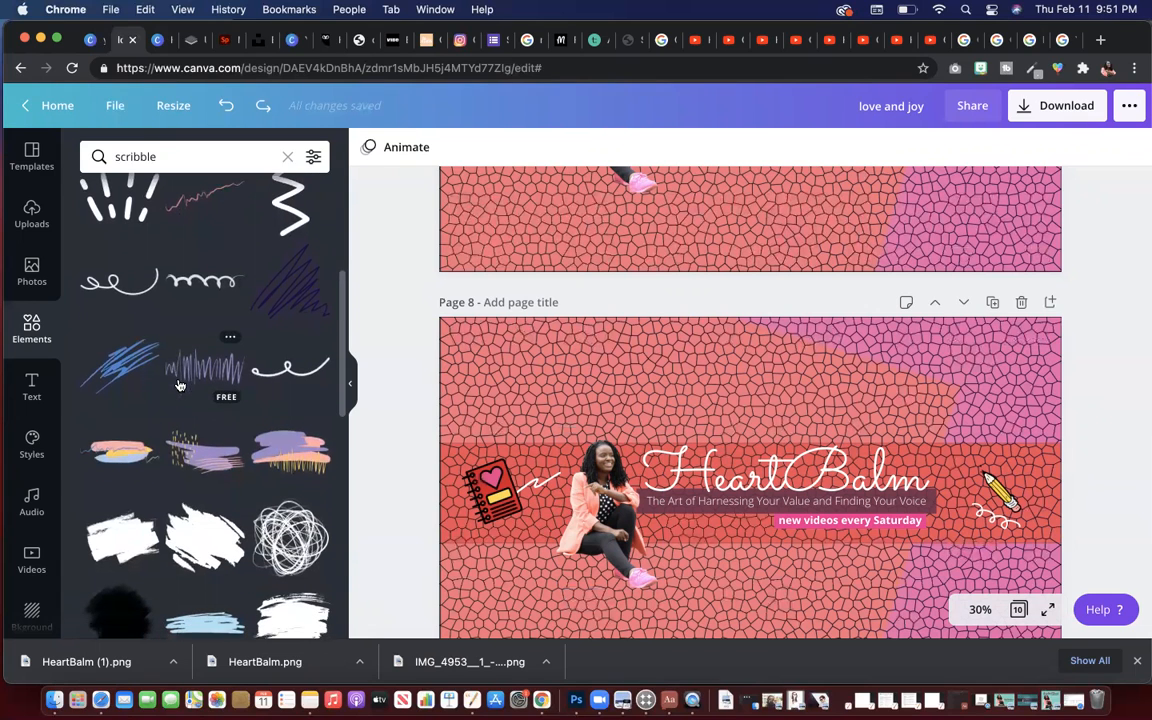
left_click(323, 446)
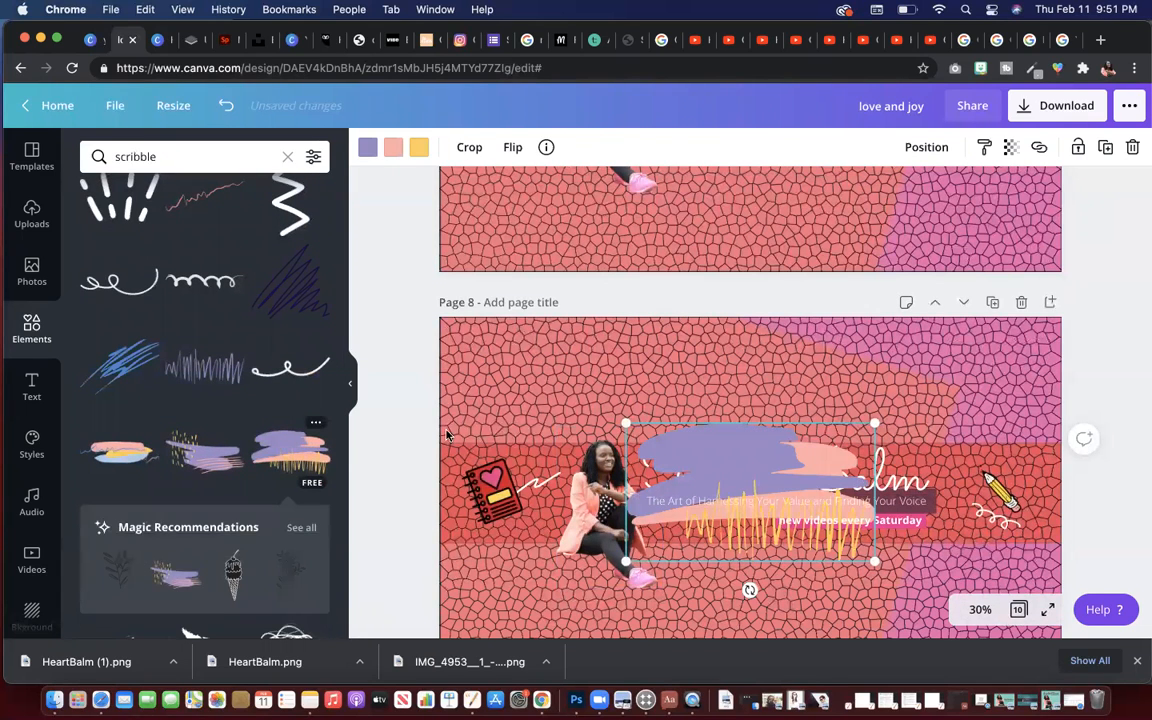
left_click(1129, 150)
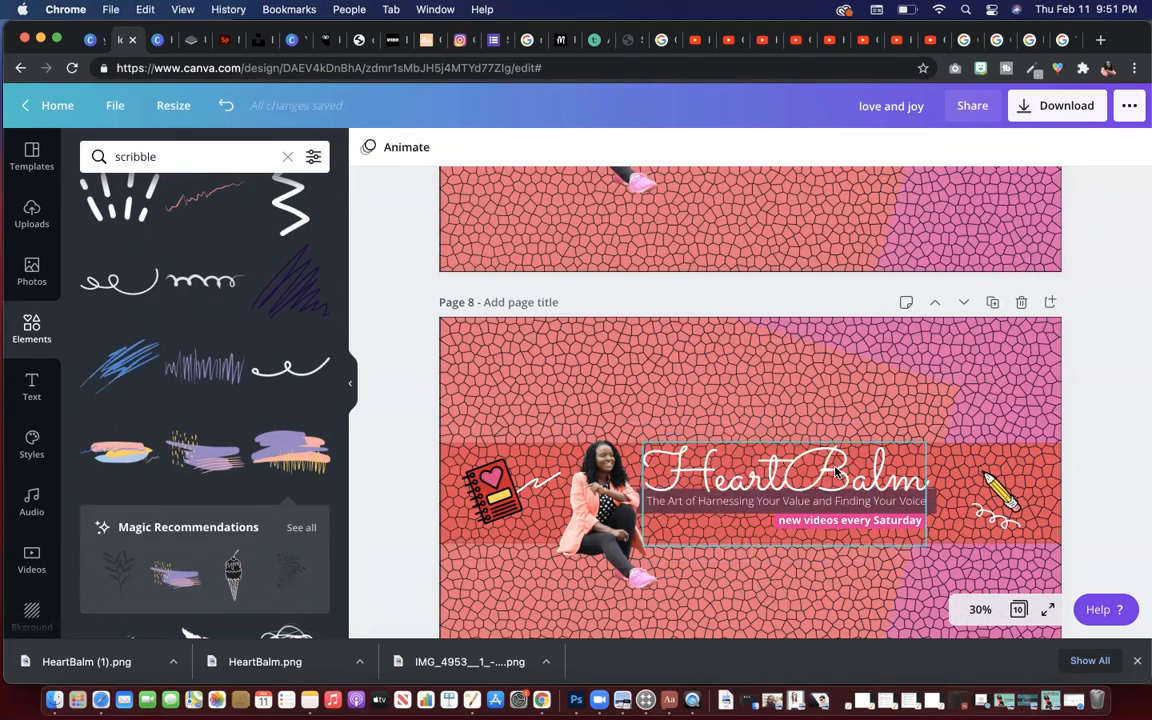
Move the white zigzag scribble on page 8 closer to the notebook graphic so that it overlaps its edge.
scroll(837, 480, "down", 2)
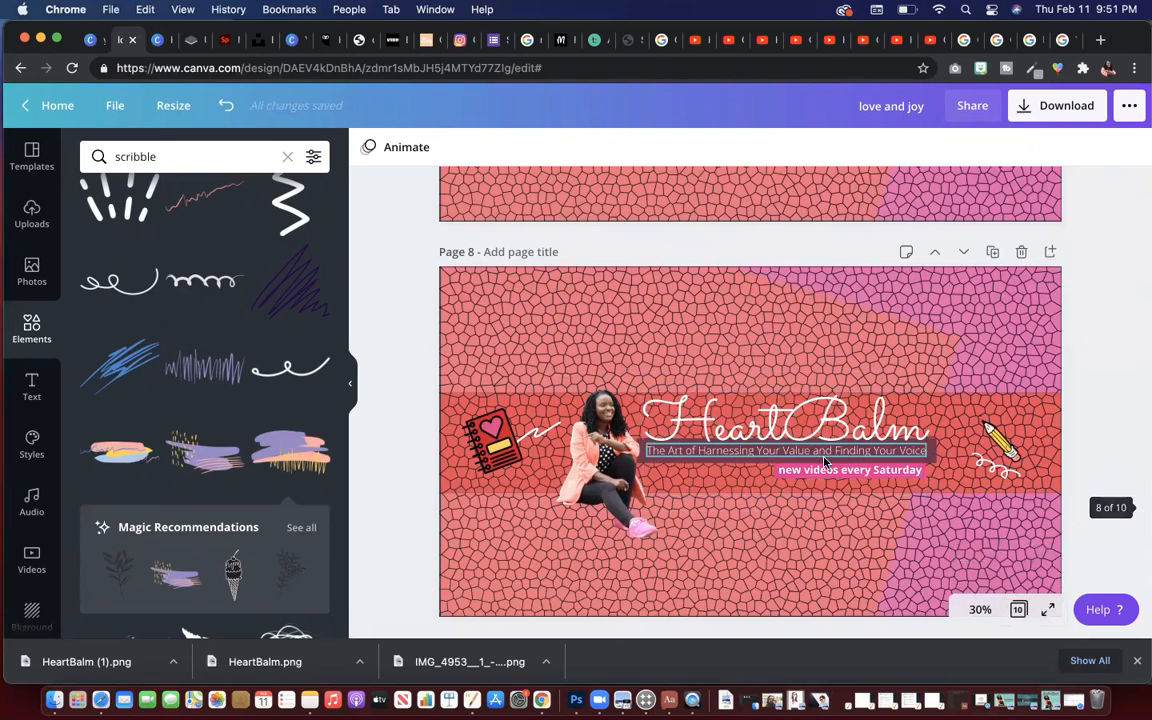
left_click(516, 440)
left_click(921, 147)
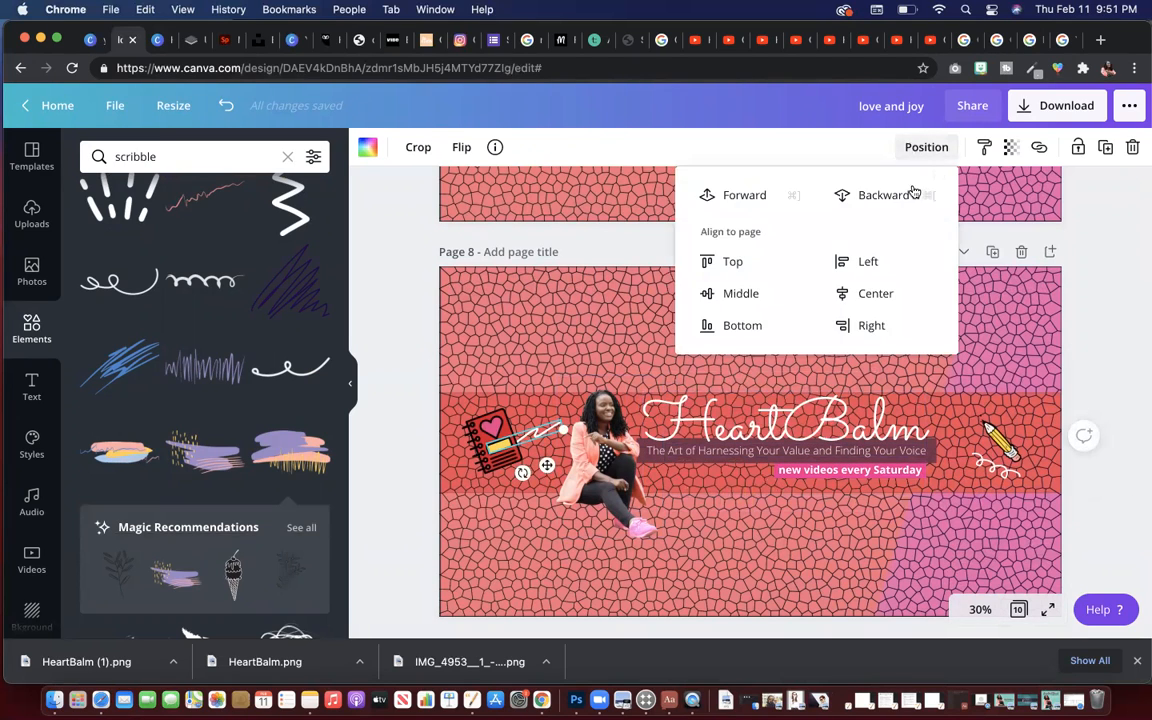
left_click(497, 413)
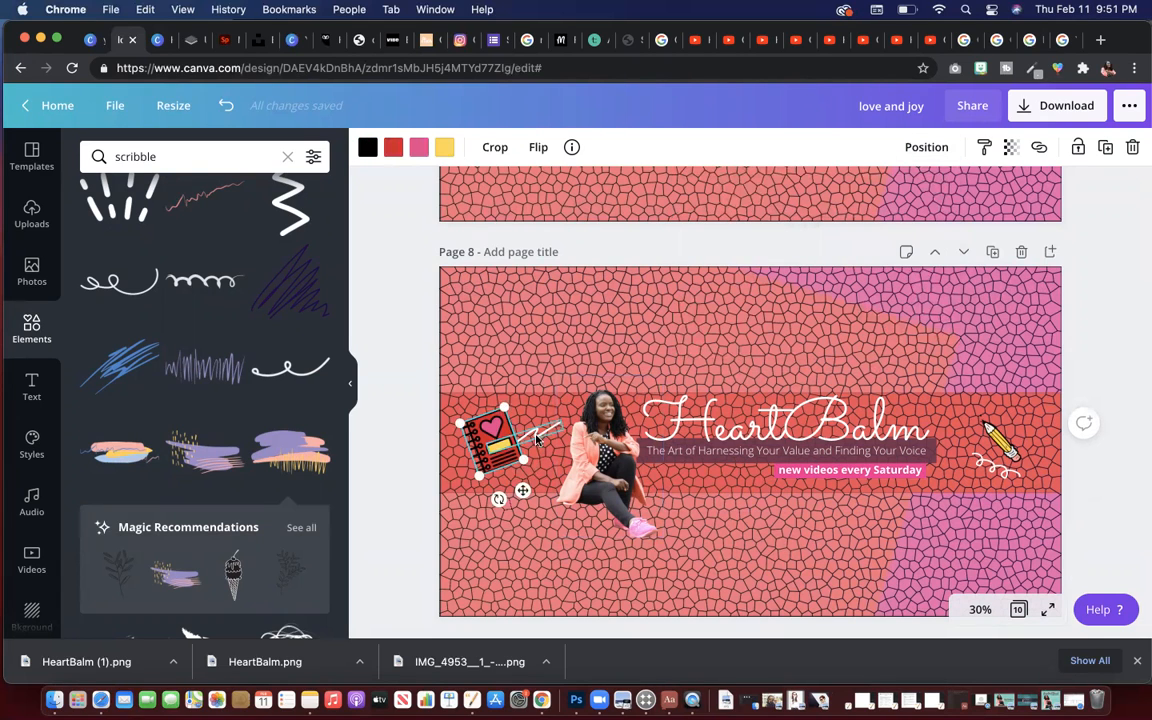
left_click(543, 437)
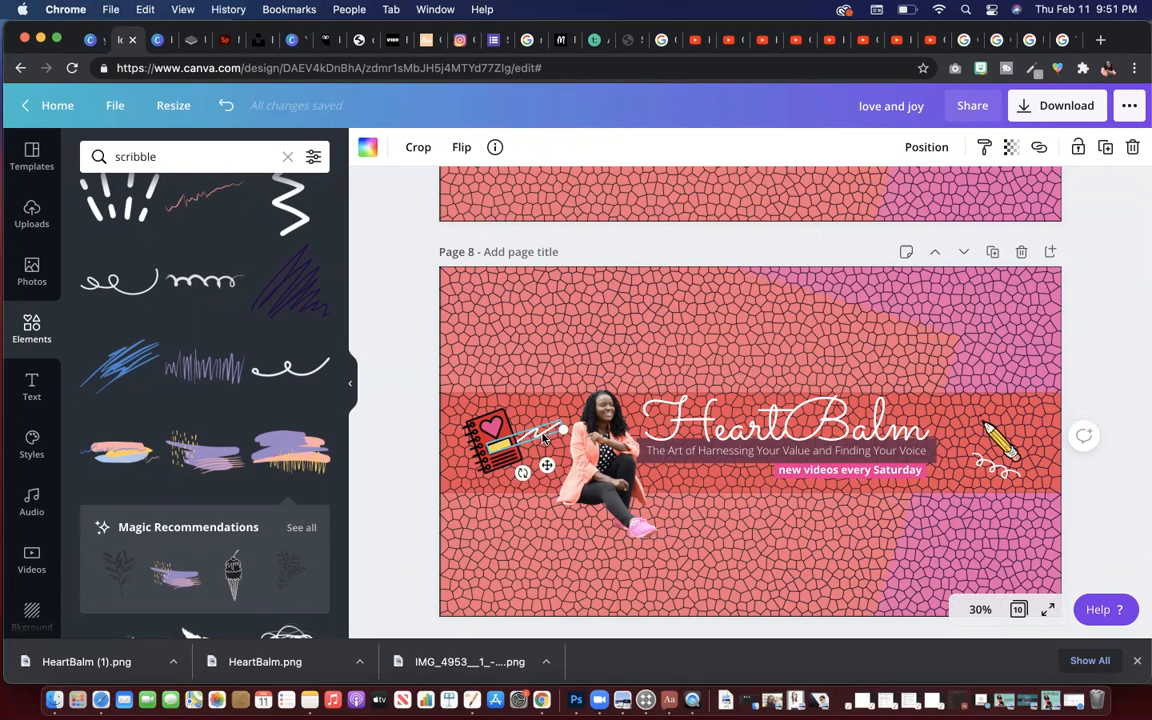
mouse_move(548, 425)
left_mouse_down()
mouse_move(545, 390)
mouse_move(536, 422)
left_mouse_up()
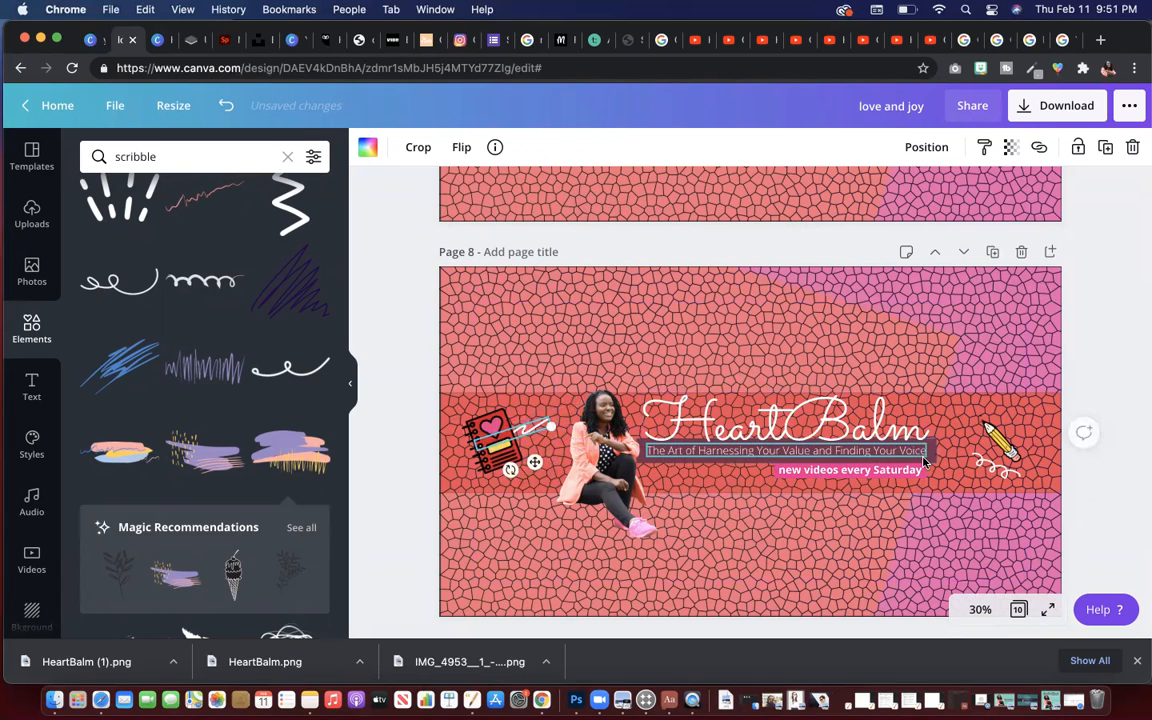
Compare the banner layouts on pages 7, 8 and 9, including the "new videos every Saturday" line and the band behind the heading.
scroll(914, 478, "down", 2)
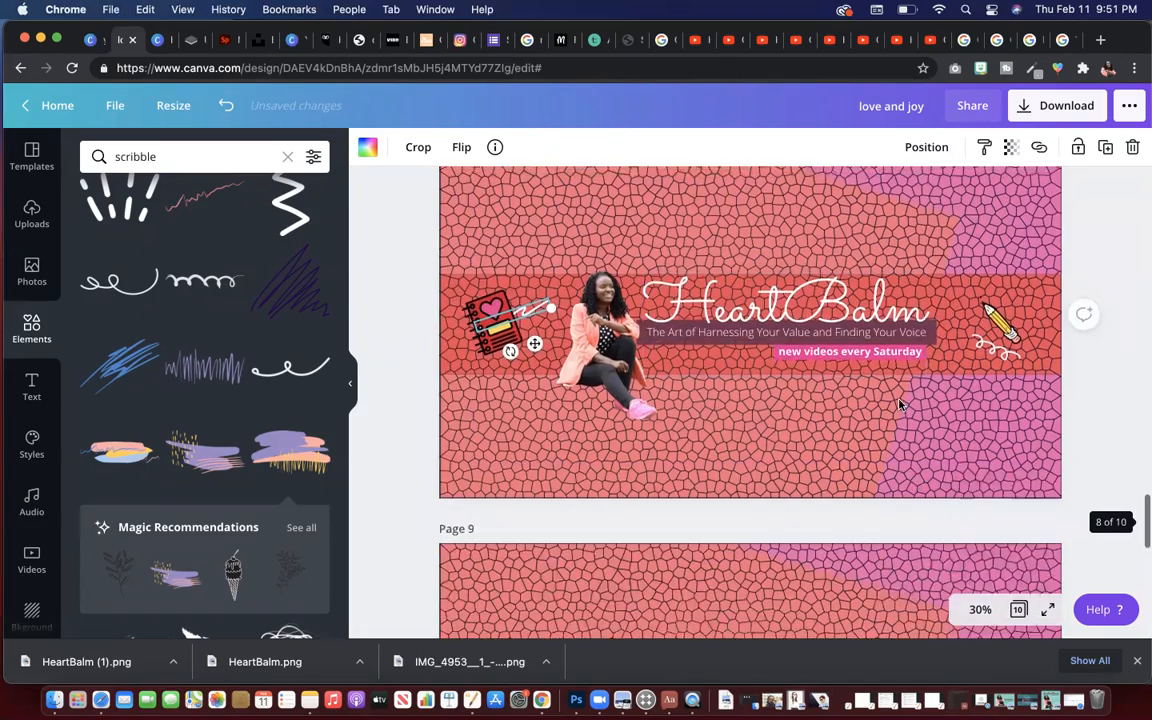
scroll(905, 440, "up", 4)
scroll(899, 404, "up", 2)
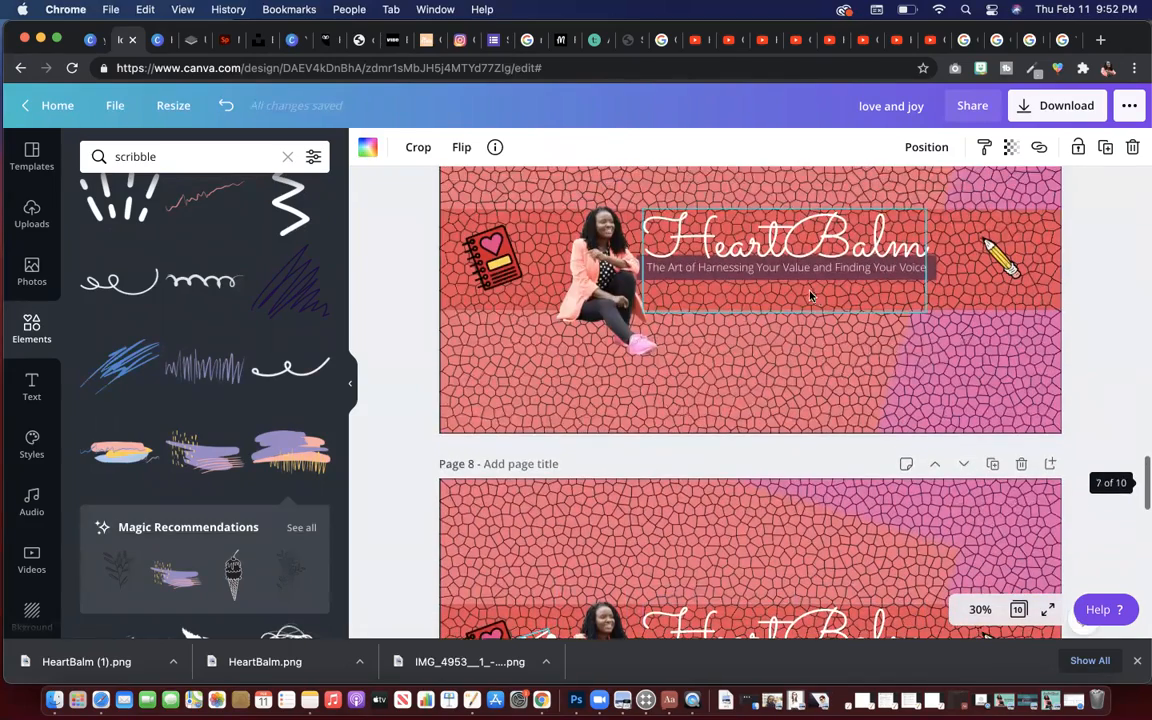
scroll(640, 437, "down", 5)
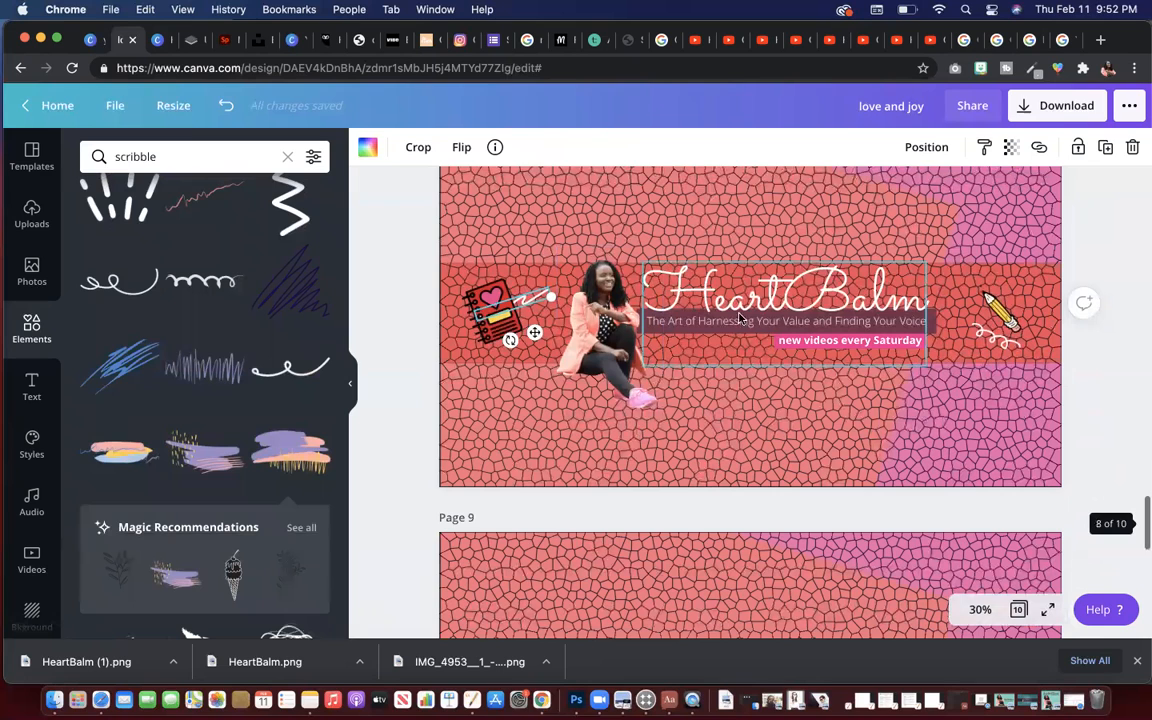
left_click(38, 386)
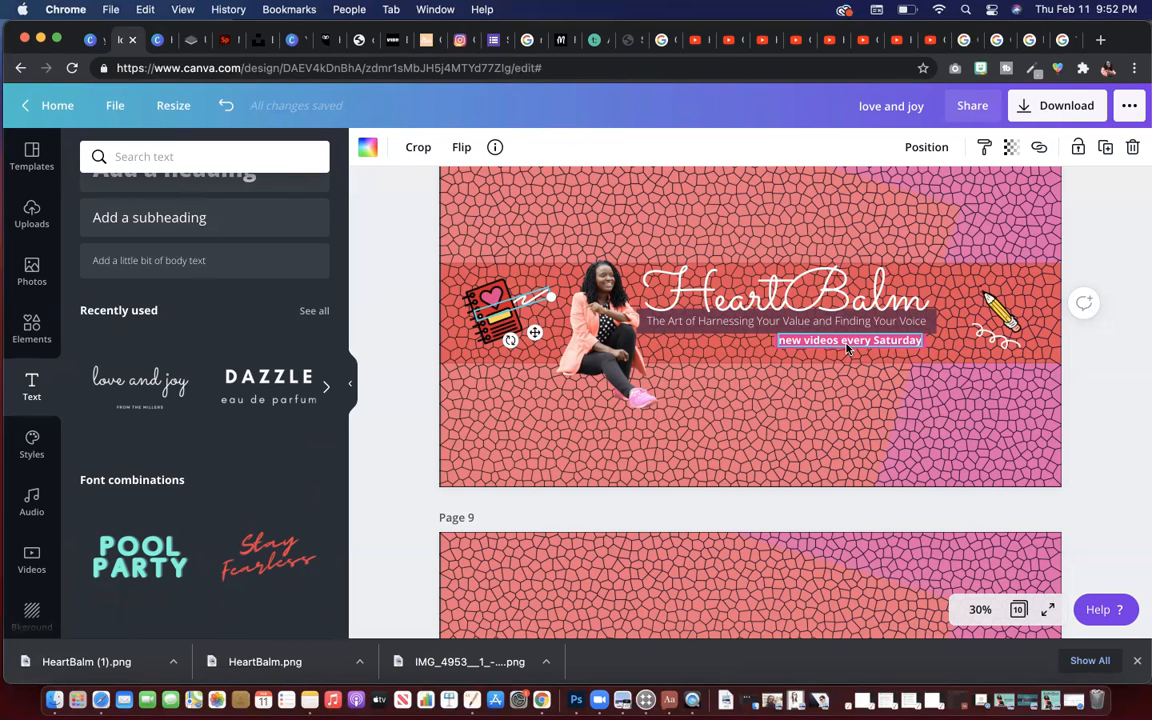
scroll(848, 348, "down", 1)
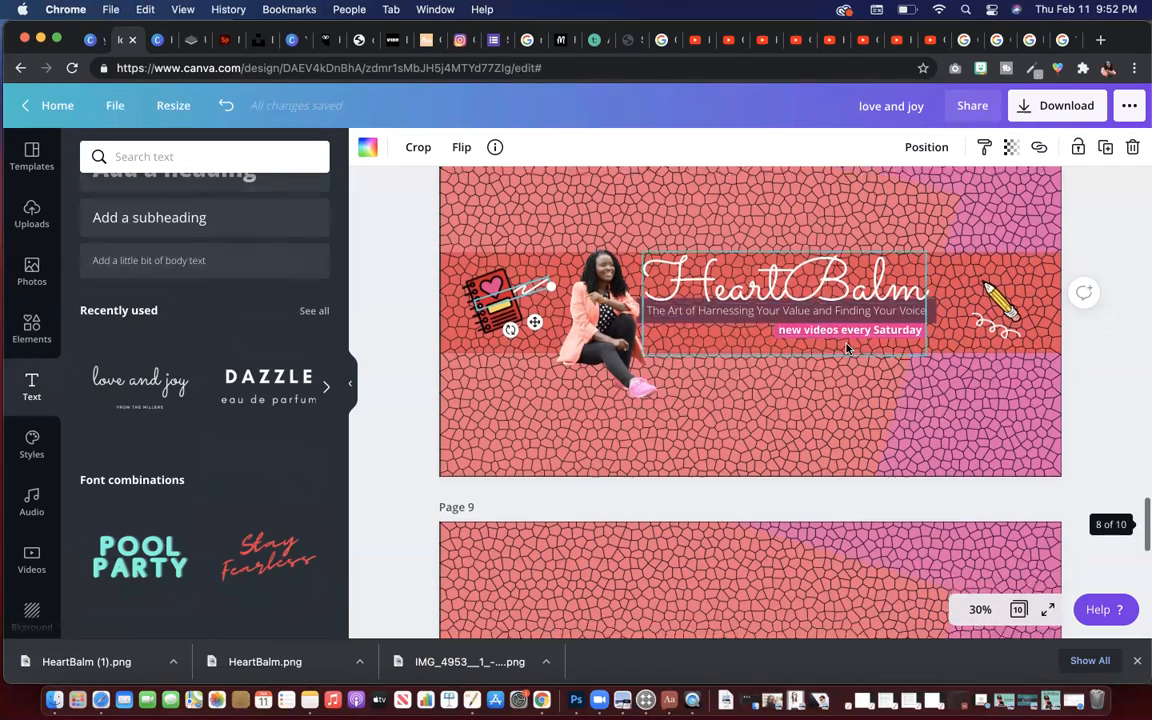
scroll(843, 332, "down", 10)
scroll(843, 340, "down", 1)
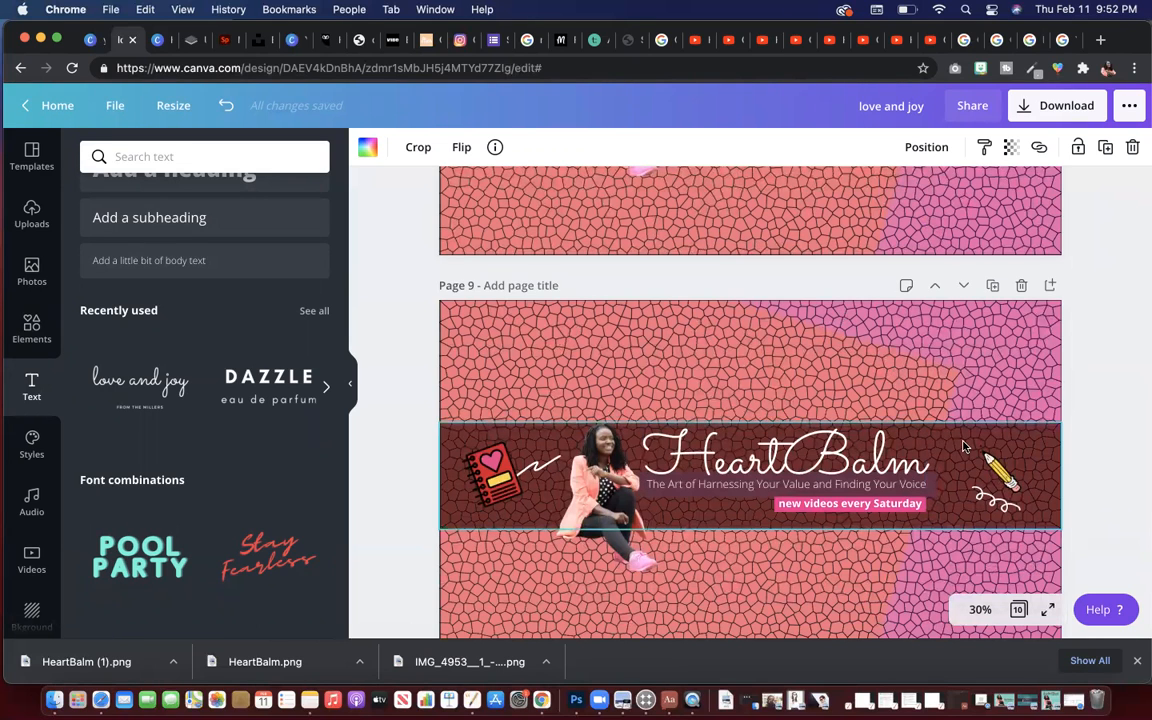
scroll(963, 444, "down", 3)
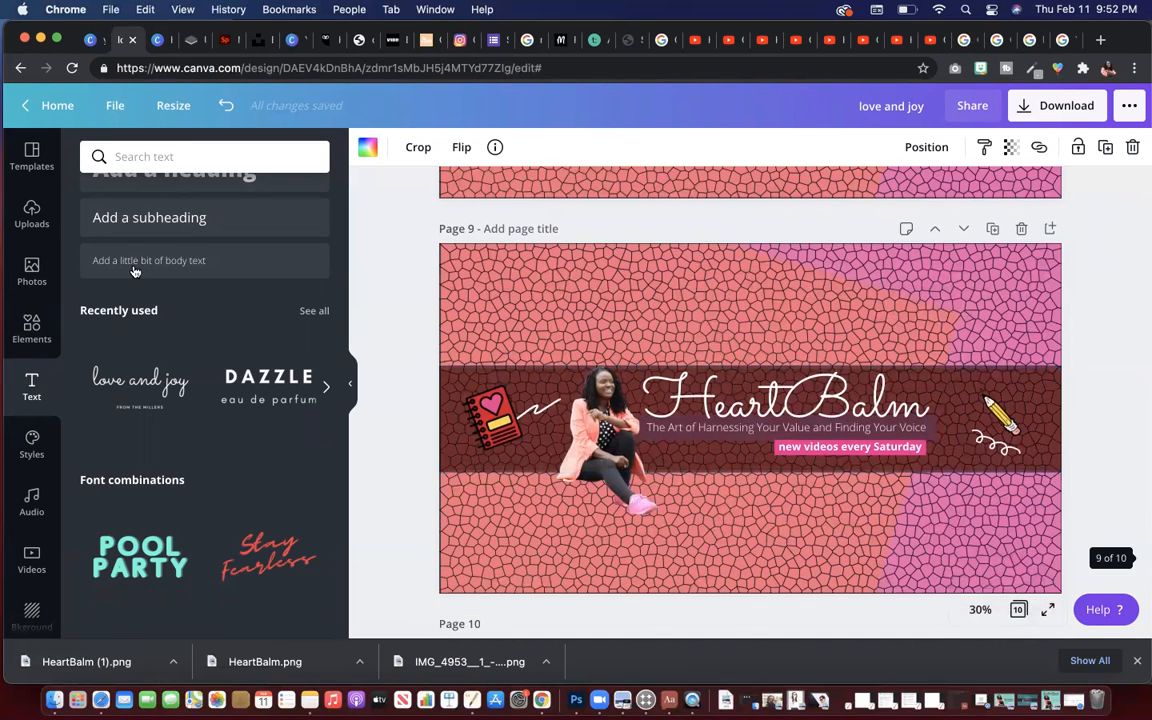
Search the elements for "square" and add the solid square shape to page 9.
left_click(45, 328)
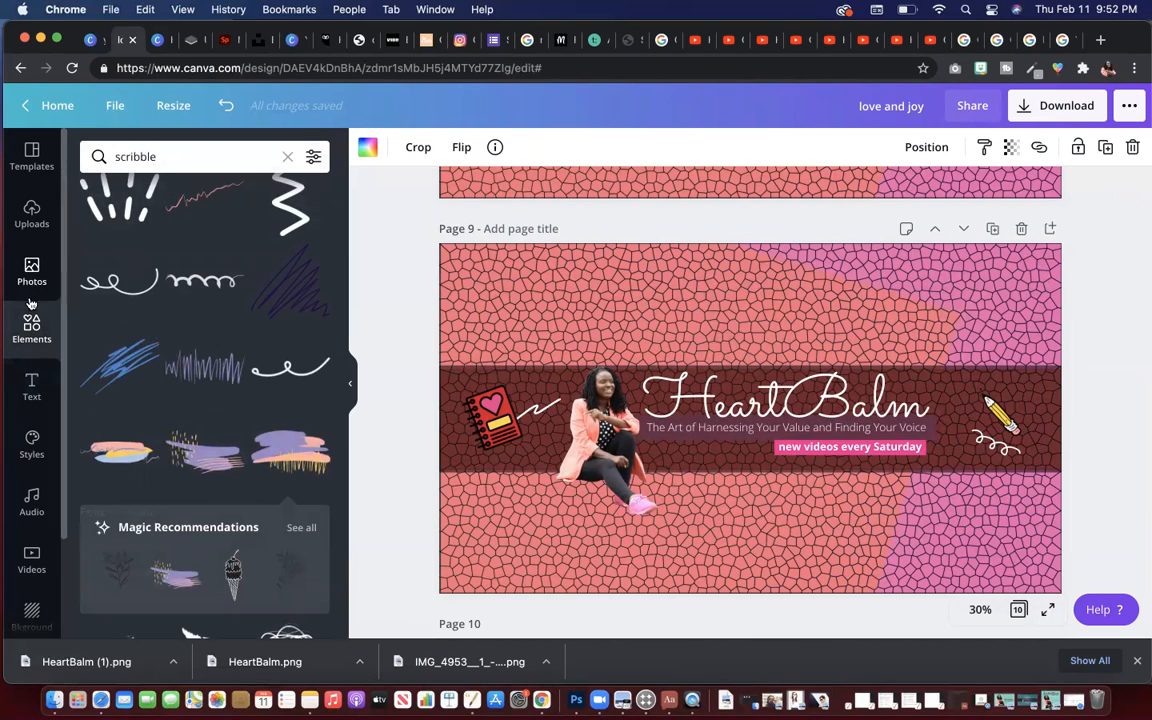
left_click(133, 156)
type("s")
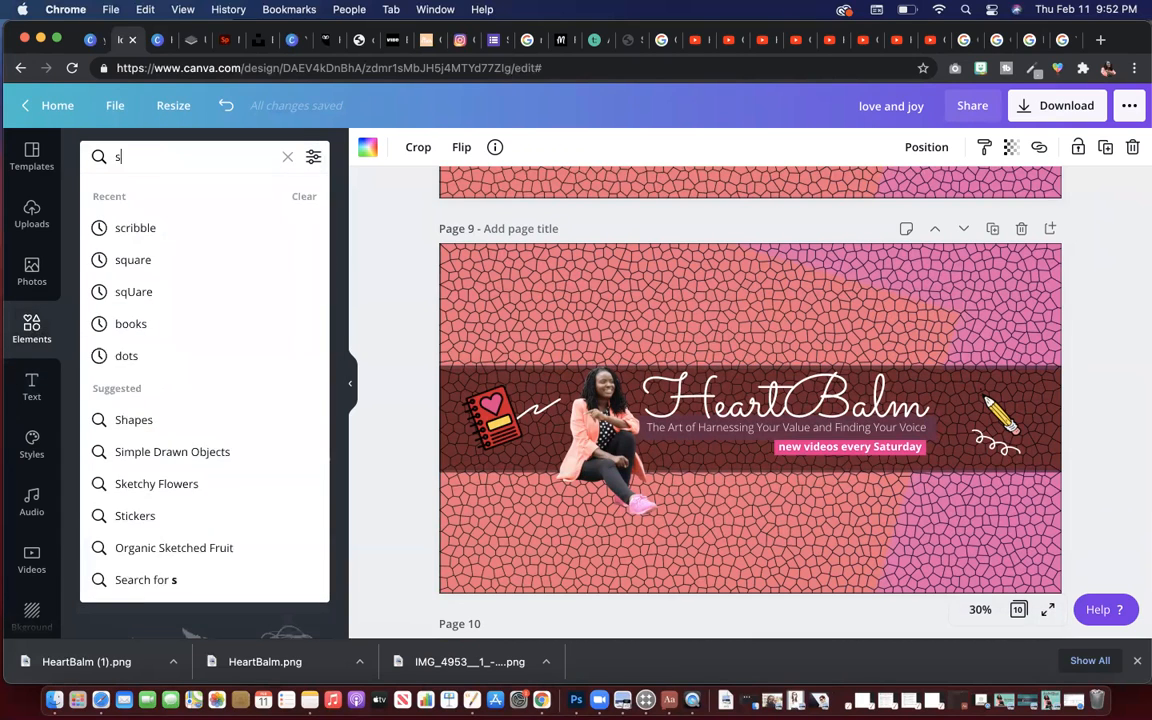
type("quare")
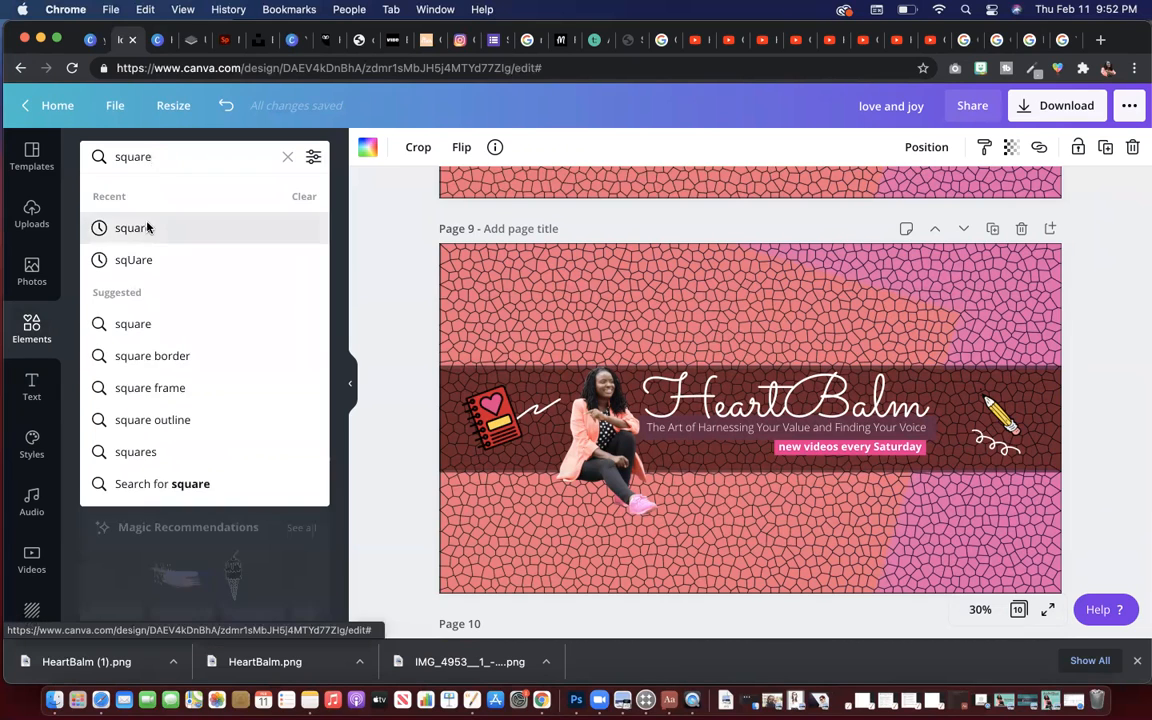
left_click(131, 198)
left_click(119, 265)
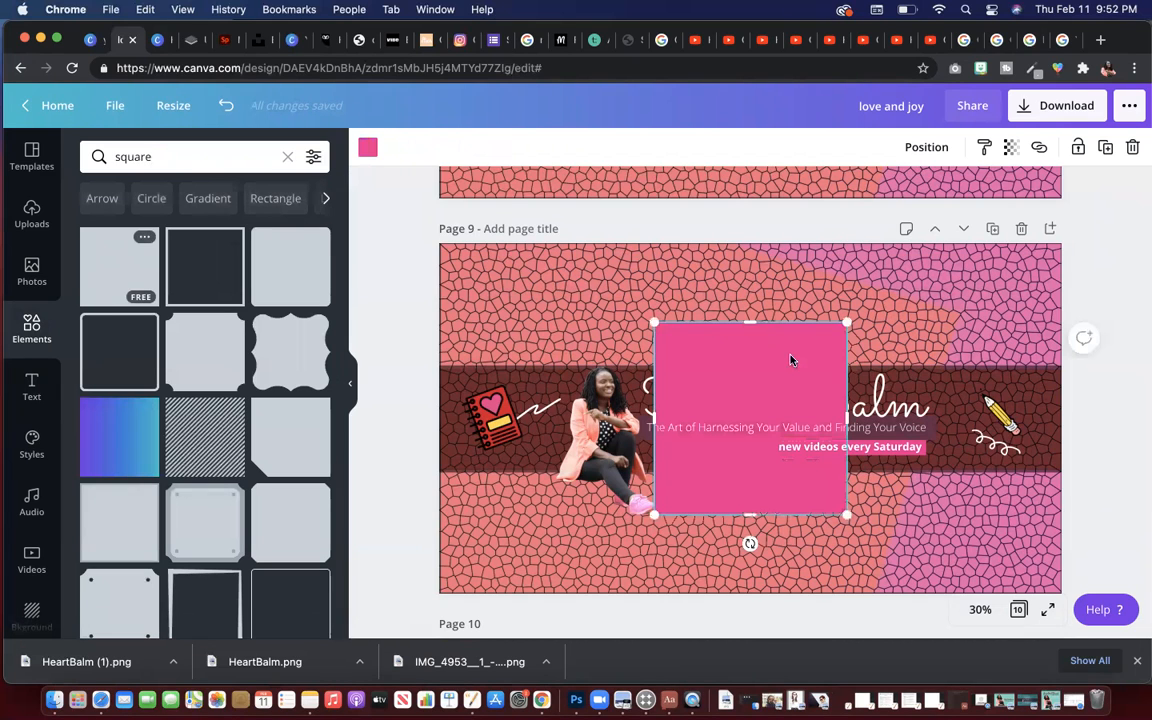
Try fitting the pink square as a narrow block at the start of page 9's dark band and delete it.
left_click_drag(760, 363, 545, 399)
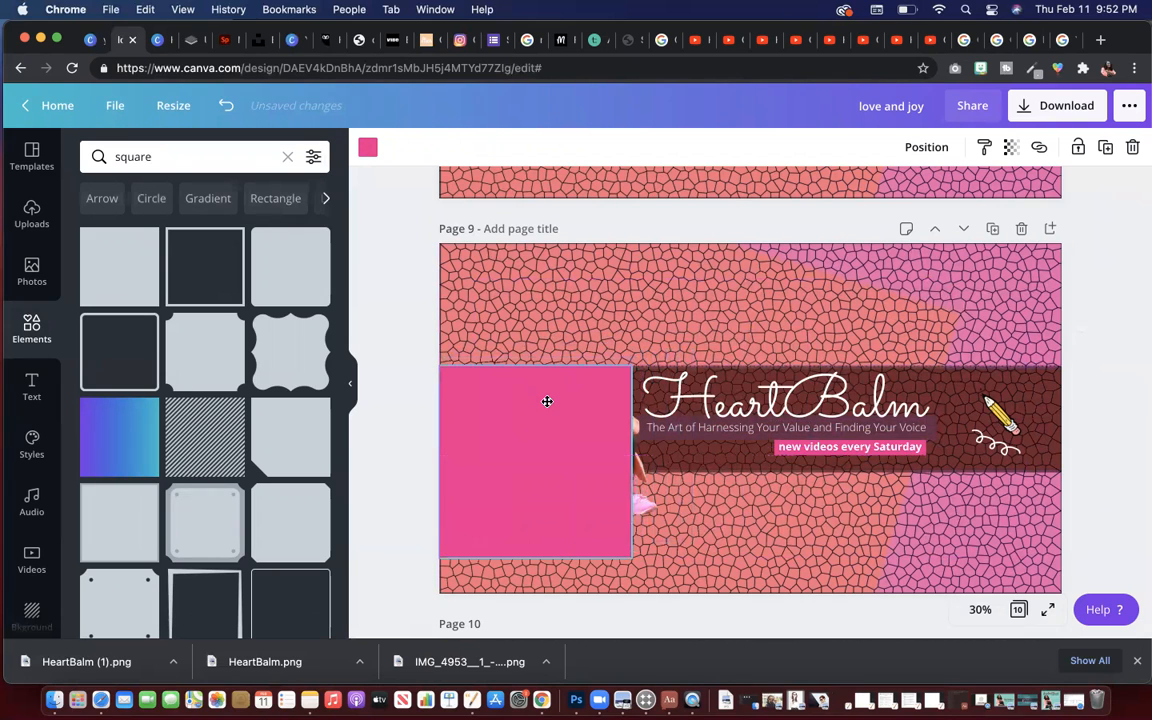
left_click_drag(539, 558, 540, 478)
left_click_drag(734, 386, 493, 369)
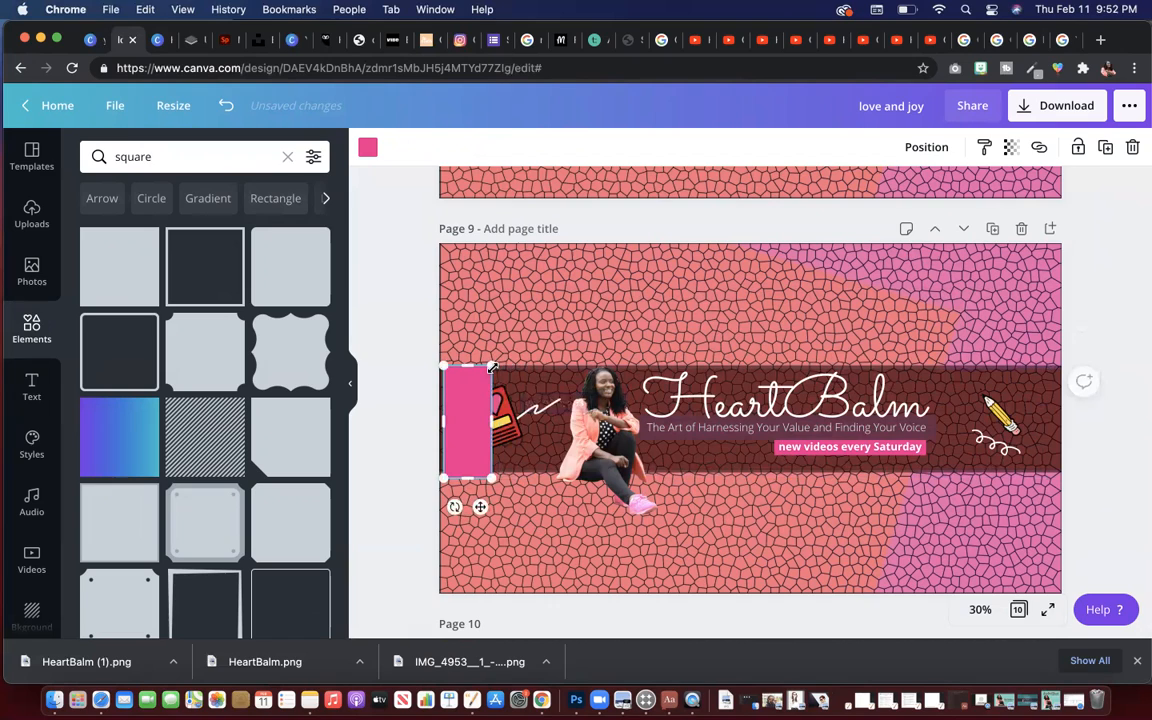
key("Delete")
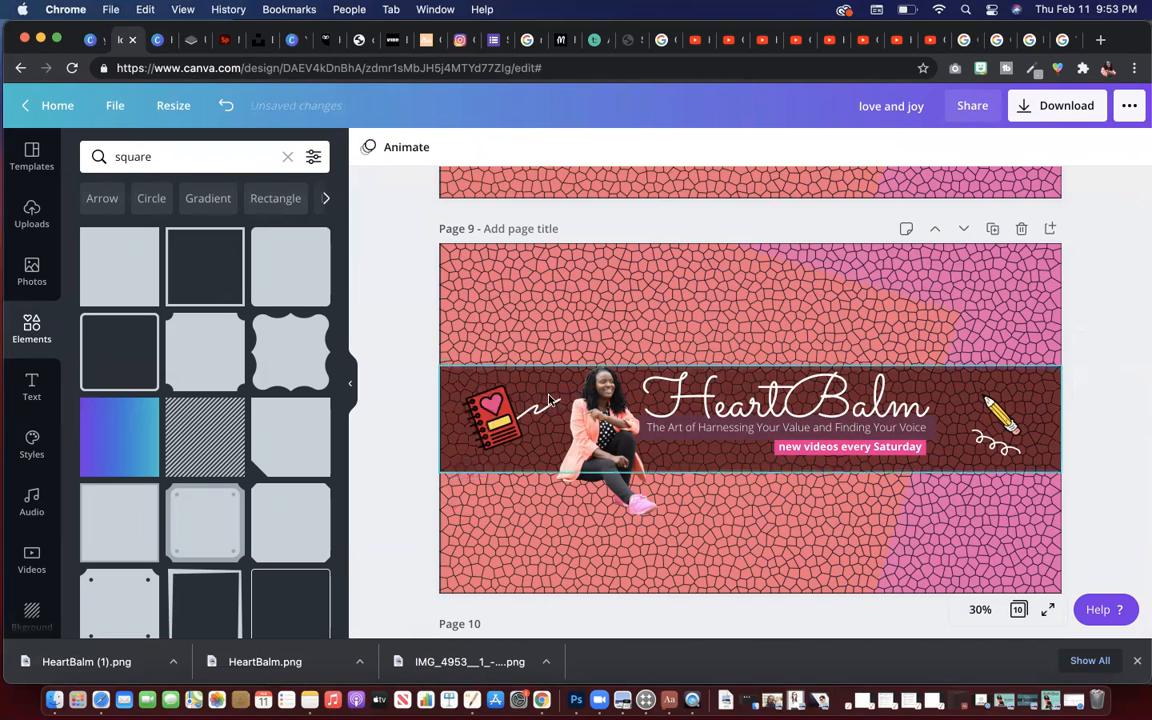
Try the red, plum and black document colours on the band behind the heading on page 10.
scroll(548, 400, "down", 5)
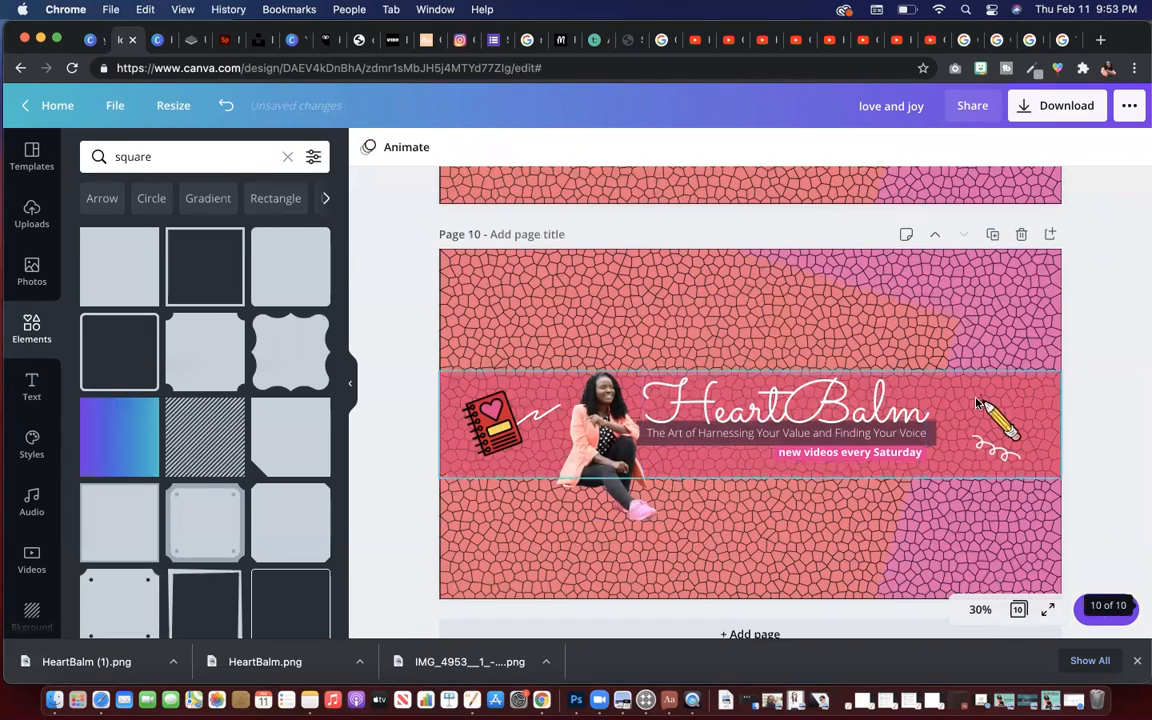
left_click(978, 404)
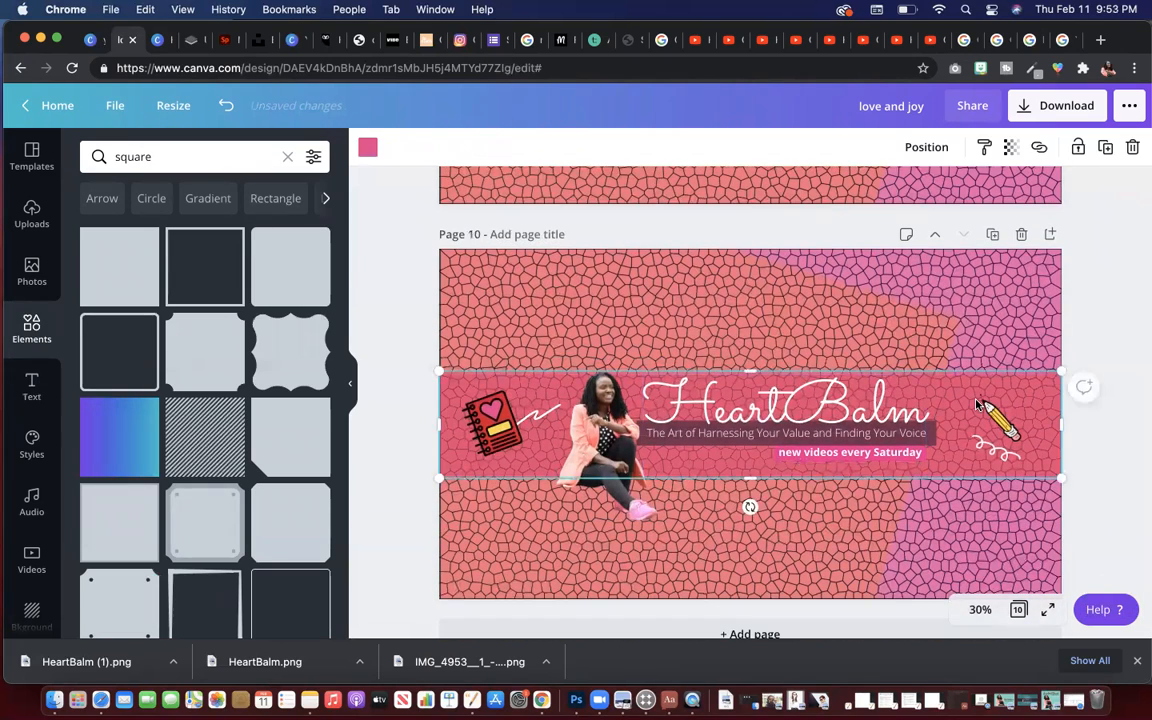
left_click(368, 147)
left_click(183, 310)
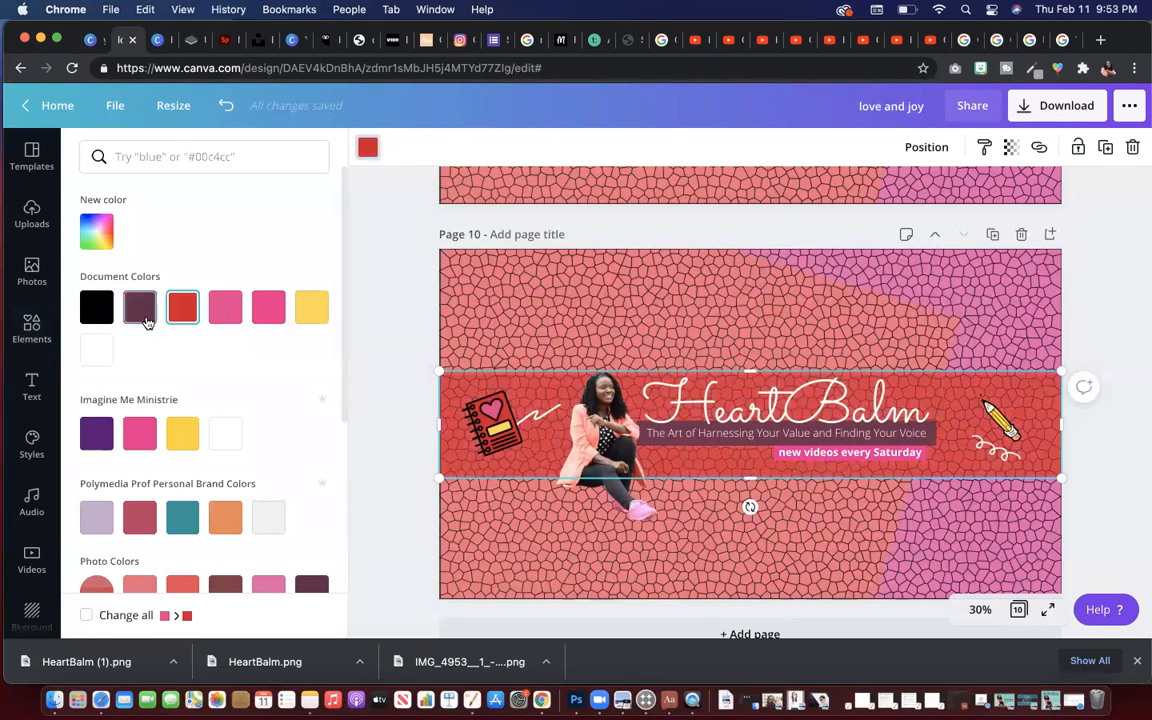
left_click(142, 312)
left_click(97, 312)
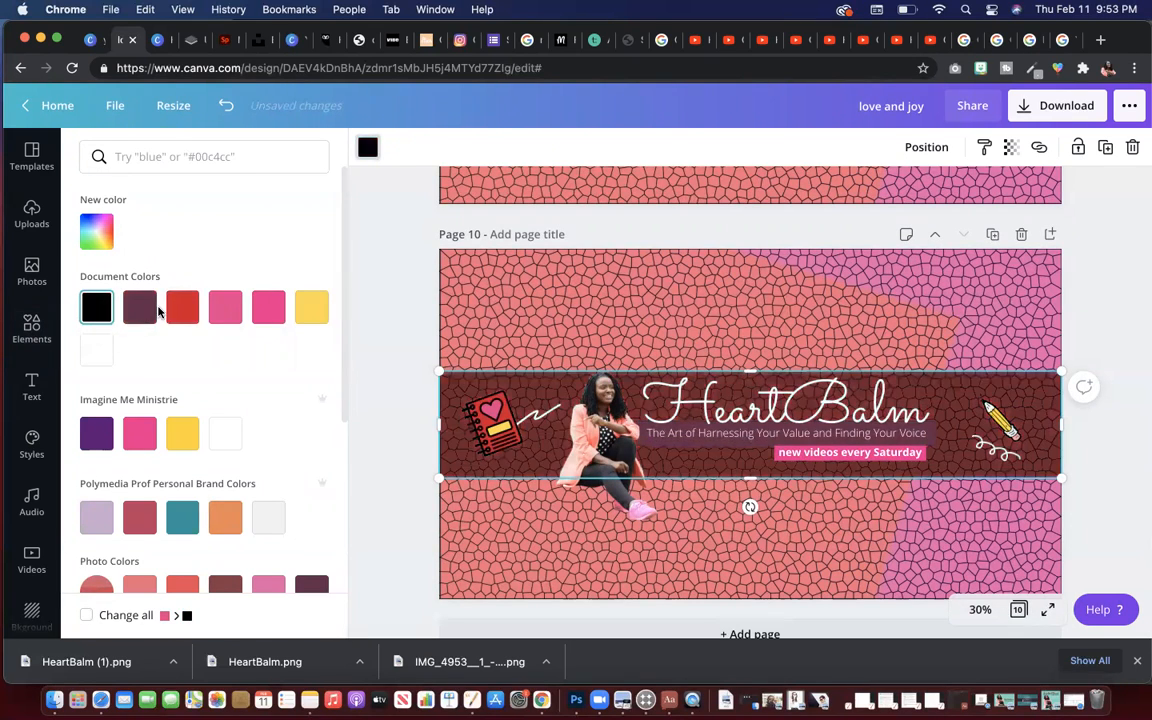
left_click(142, 310)
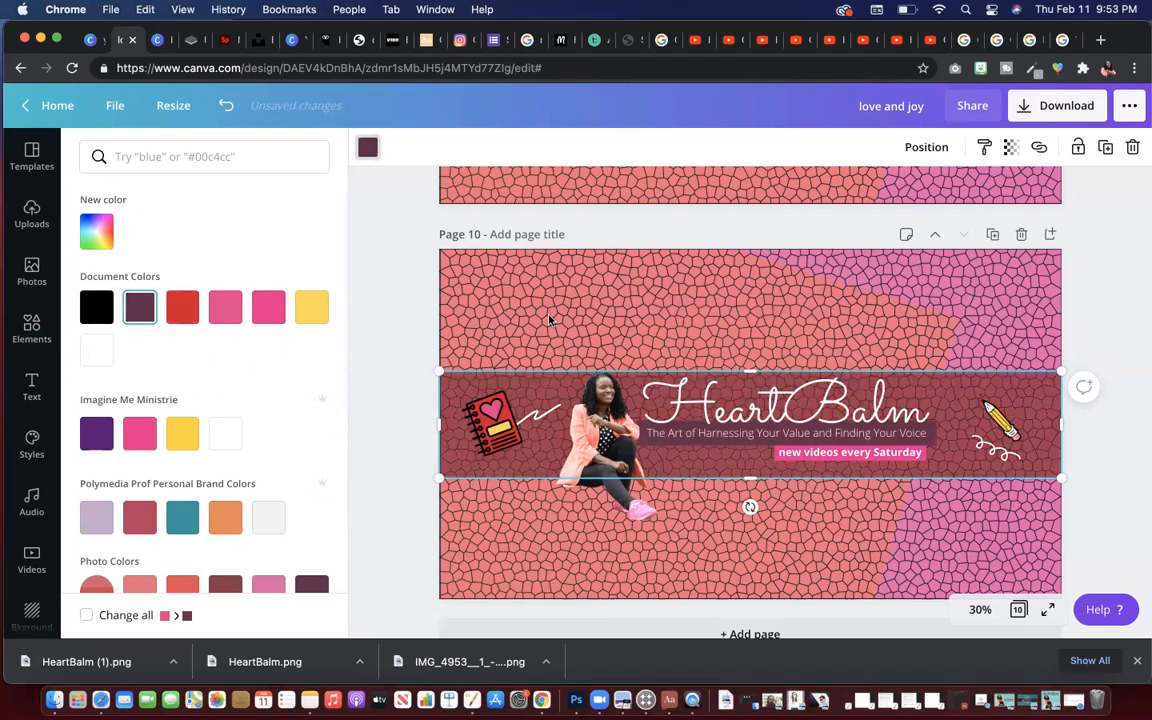
Run page 10's band through the document colours from black, plum and red to the two pinks and yellow.
scroll(549, 320, "up", 3)
scroll(549, 320, "down", 1)
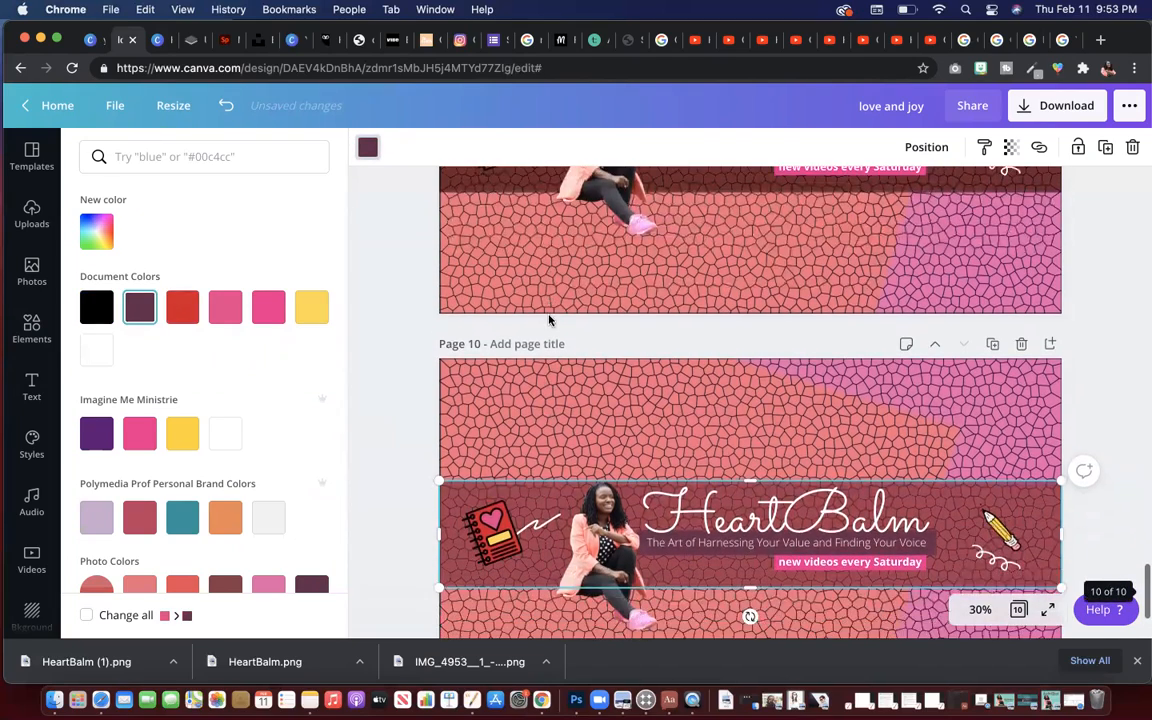
left_click(100, 312)
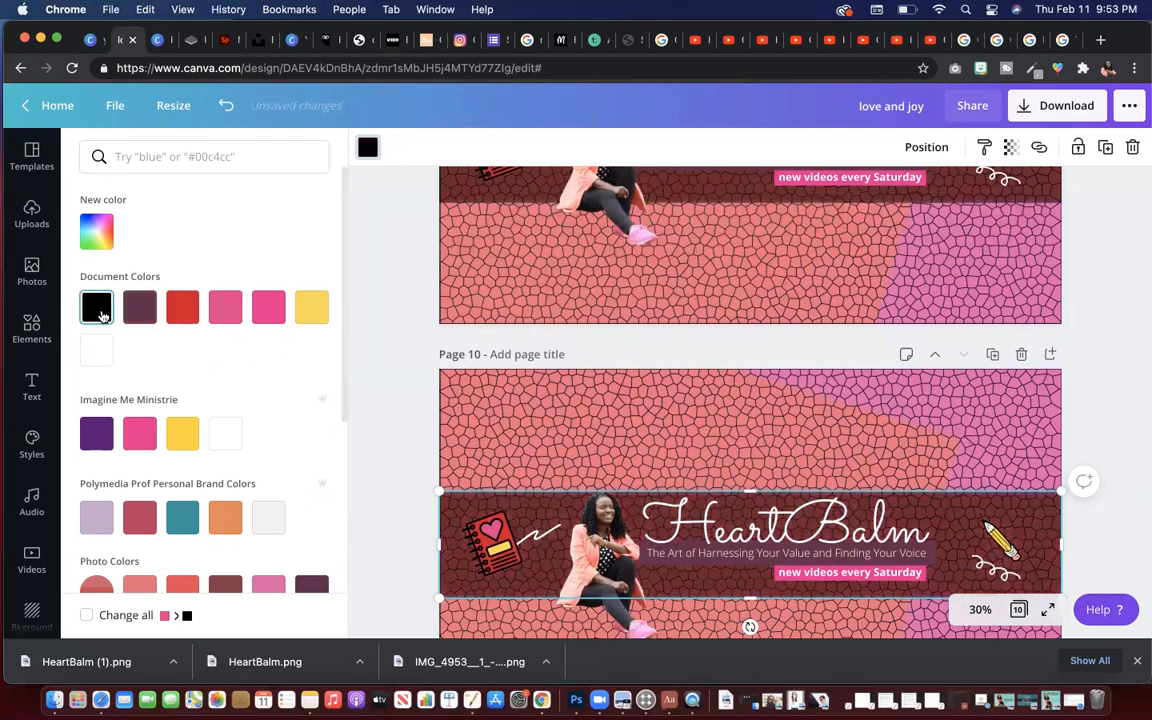
left_click(143, 310)
left_click(193, 315)
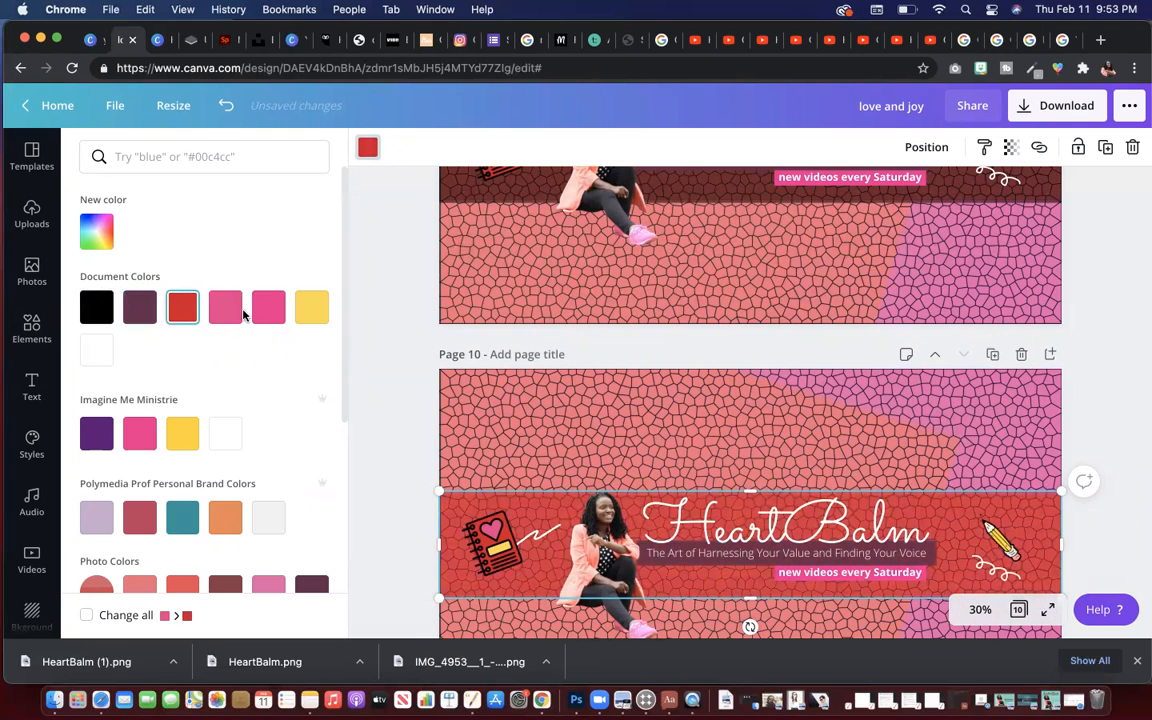
left_click(238, 317)
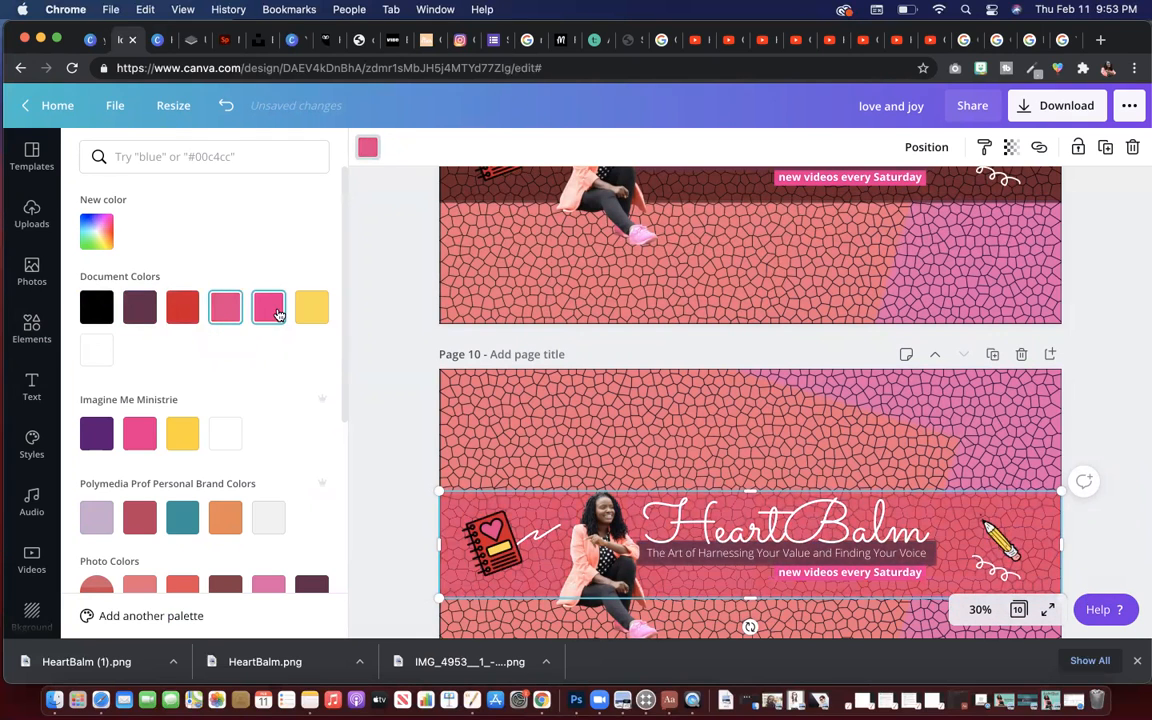
left_click(262, 313)
left_click(322, 311)
Try the coral and brownish-red photo colours, and the yellow and green default colours, on page 10's band.
scroll(258, 408, "down", 3)
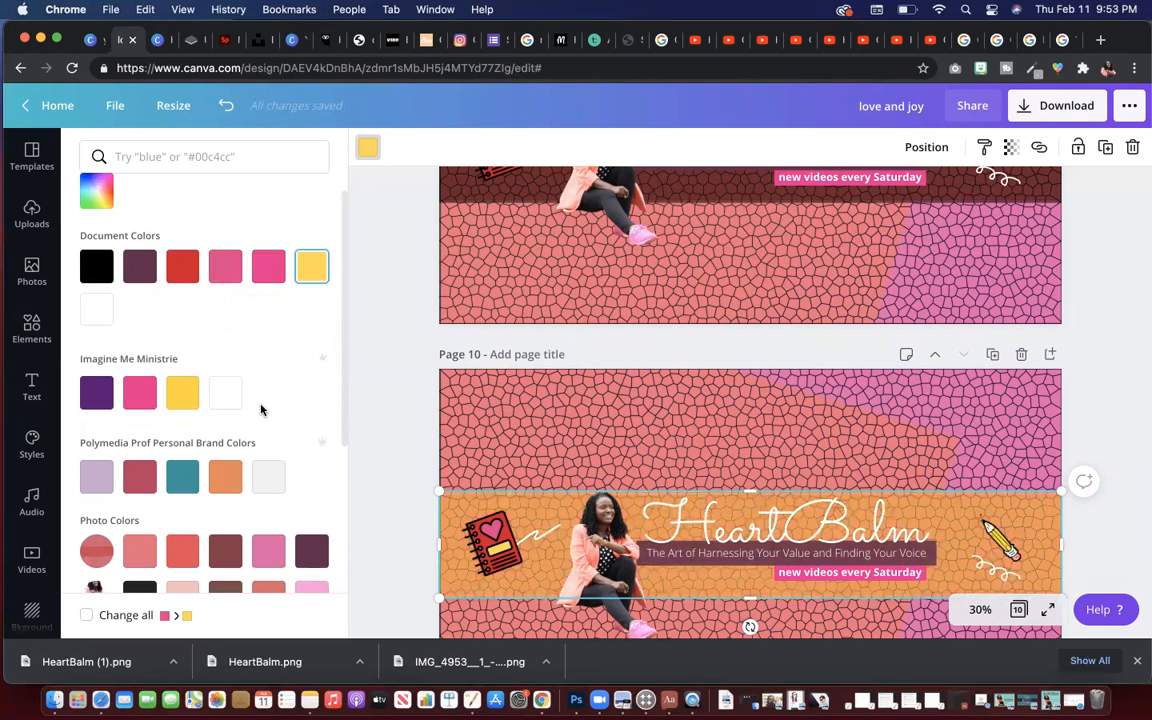
left_click(182, 470)
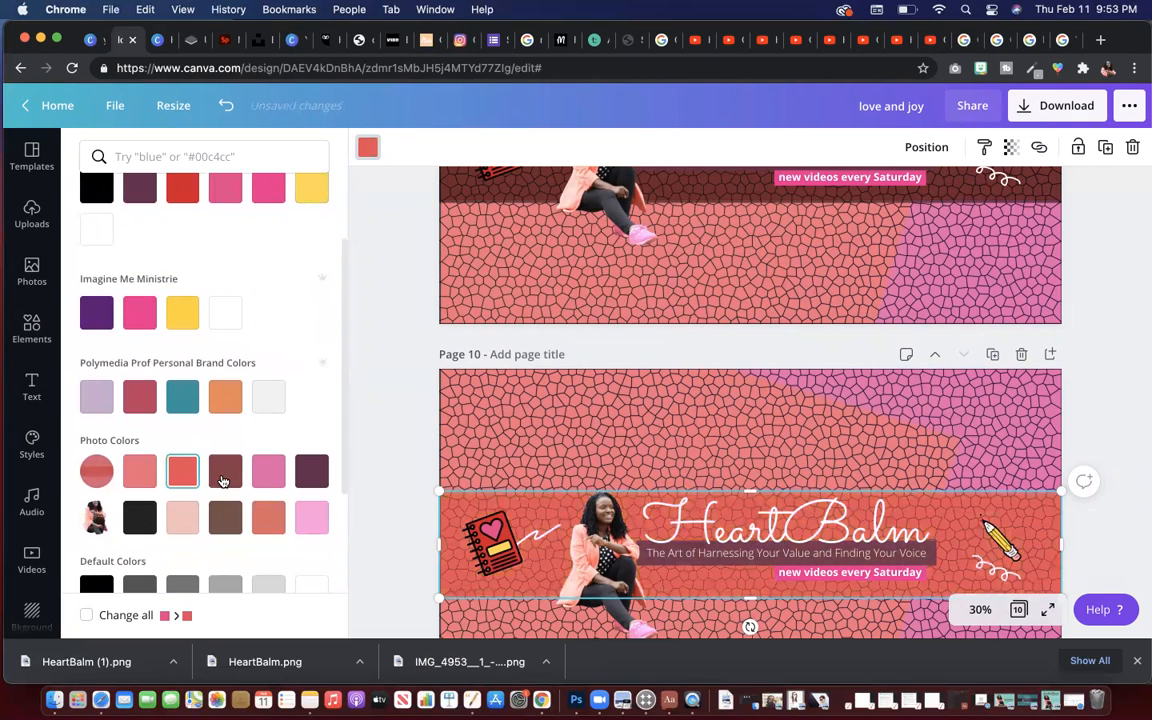
left_click(225, 470)
scroll(222, 475, "down", 3)
scroll(222, 478, "down", 2)
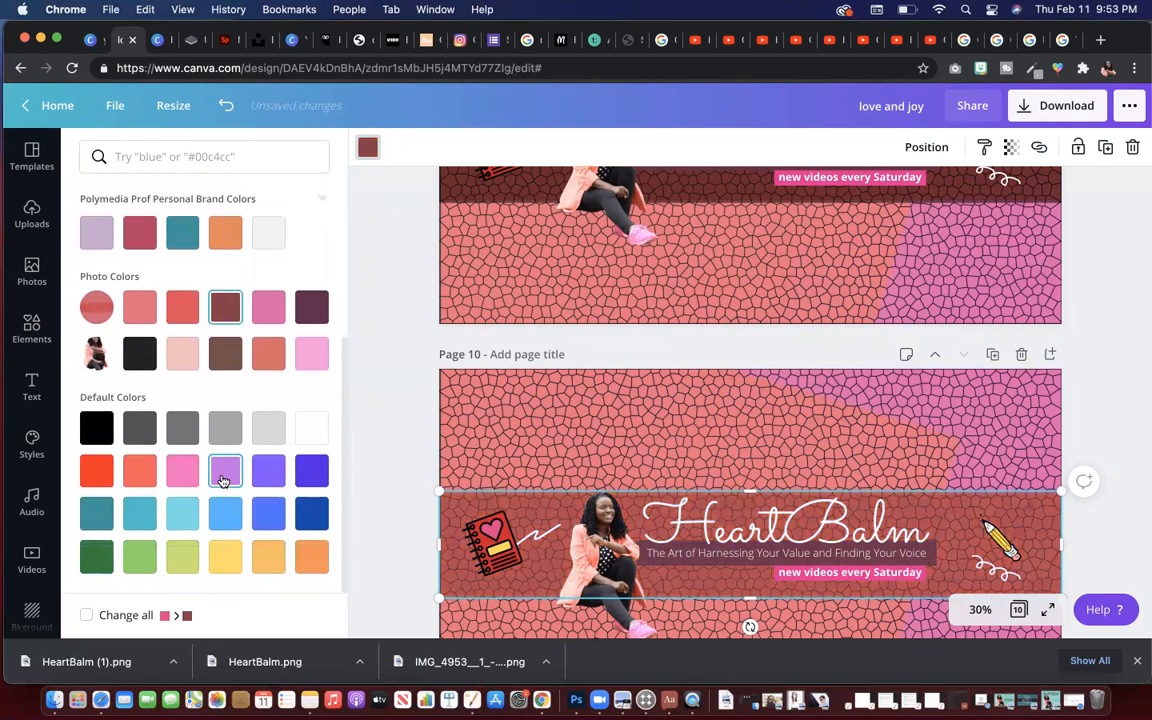
left_click(260, 558)
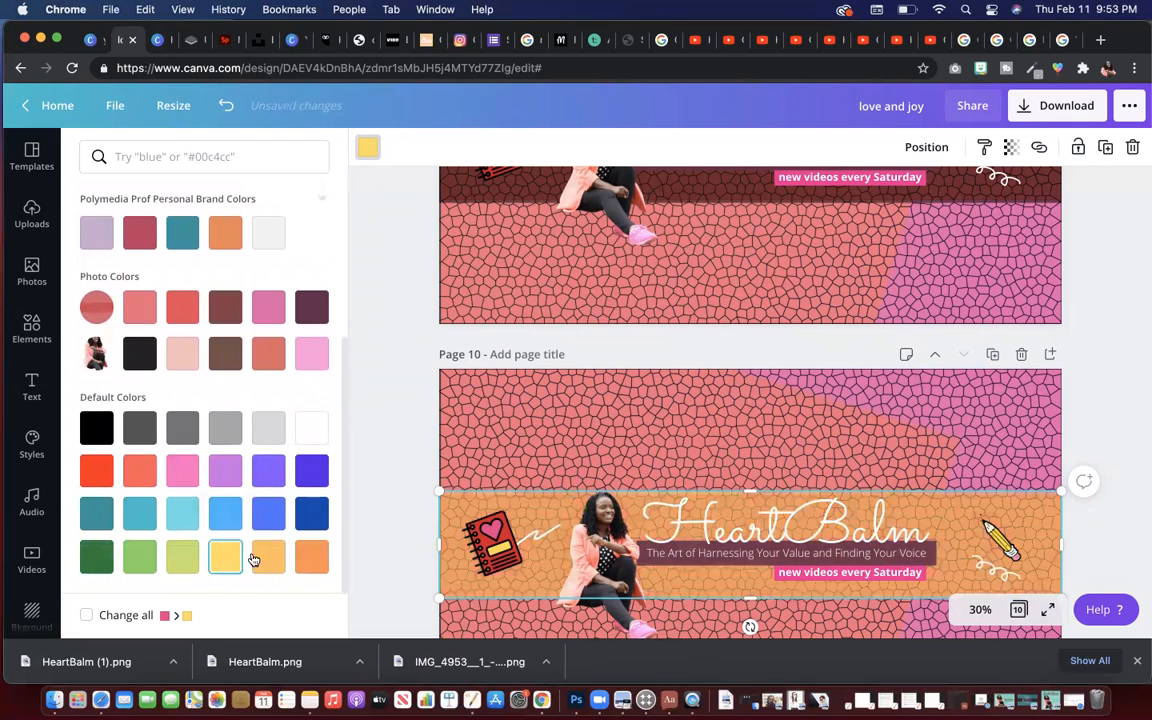
left_click(140, 556)
Compare bright pink and red on page 10's band and settle on the muted pink document colour.
scroll(160, 525, "up", 8)
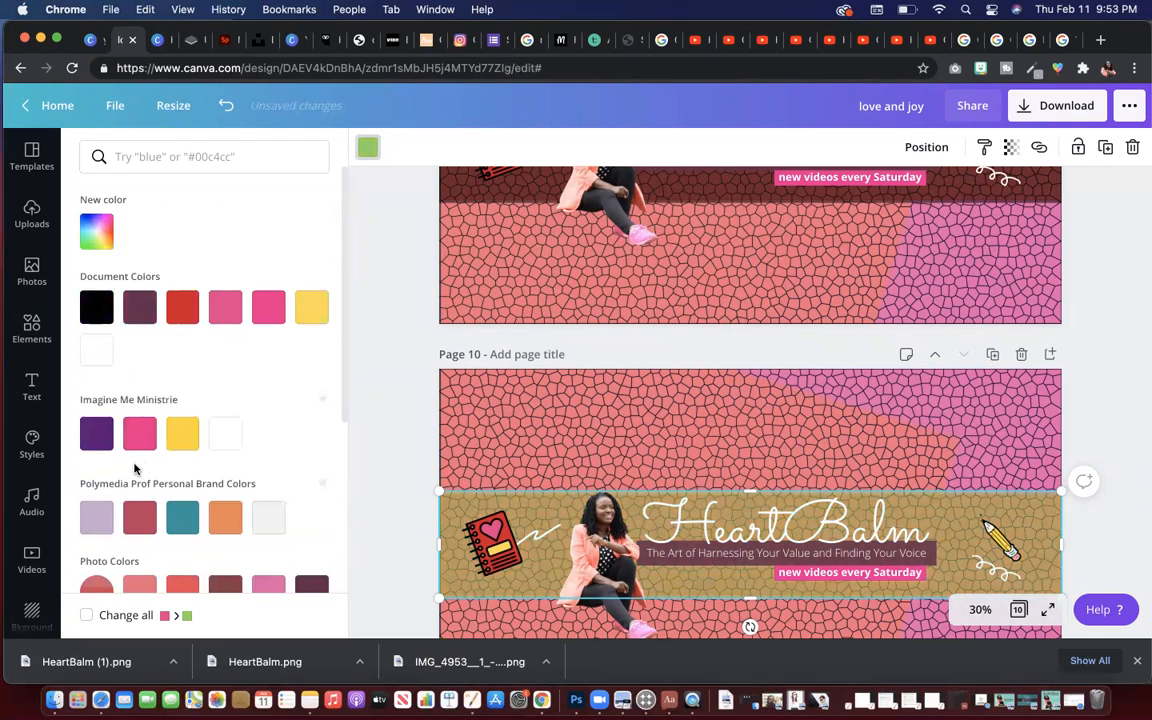
left_click(130, 428)
left_click(228, 305)
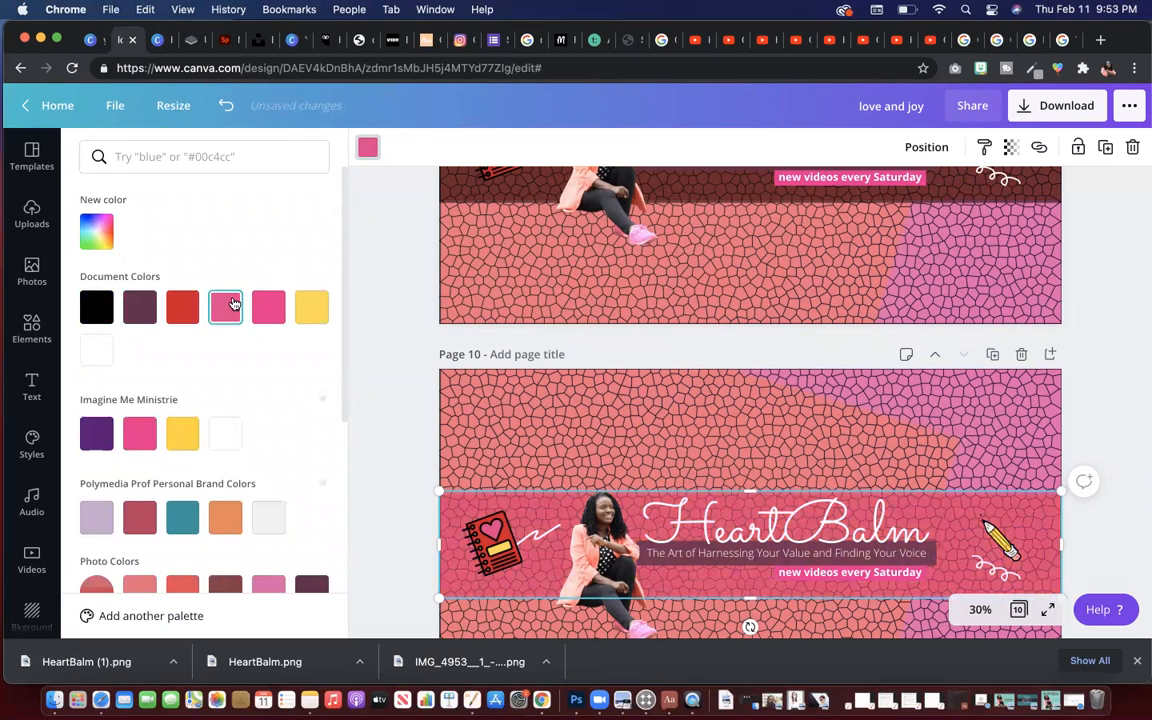
left_click(182, 306)
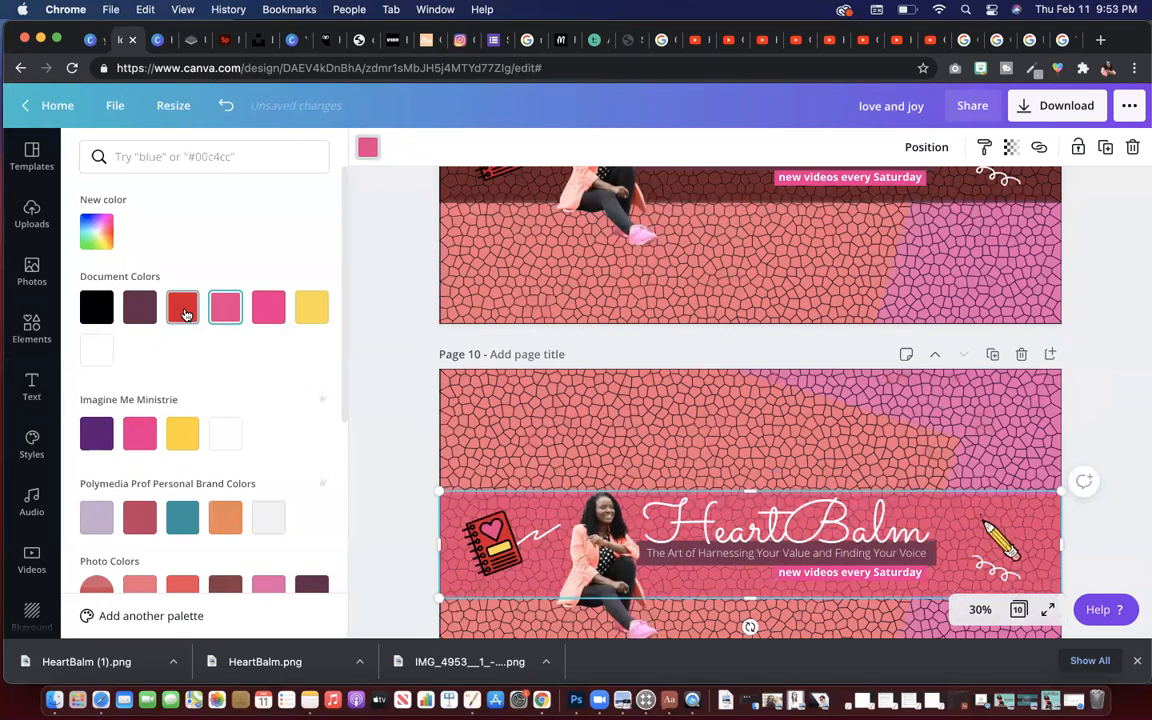
left_click(264, 317)
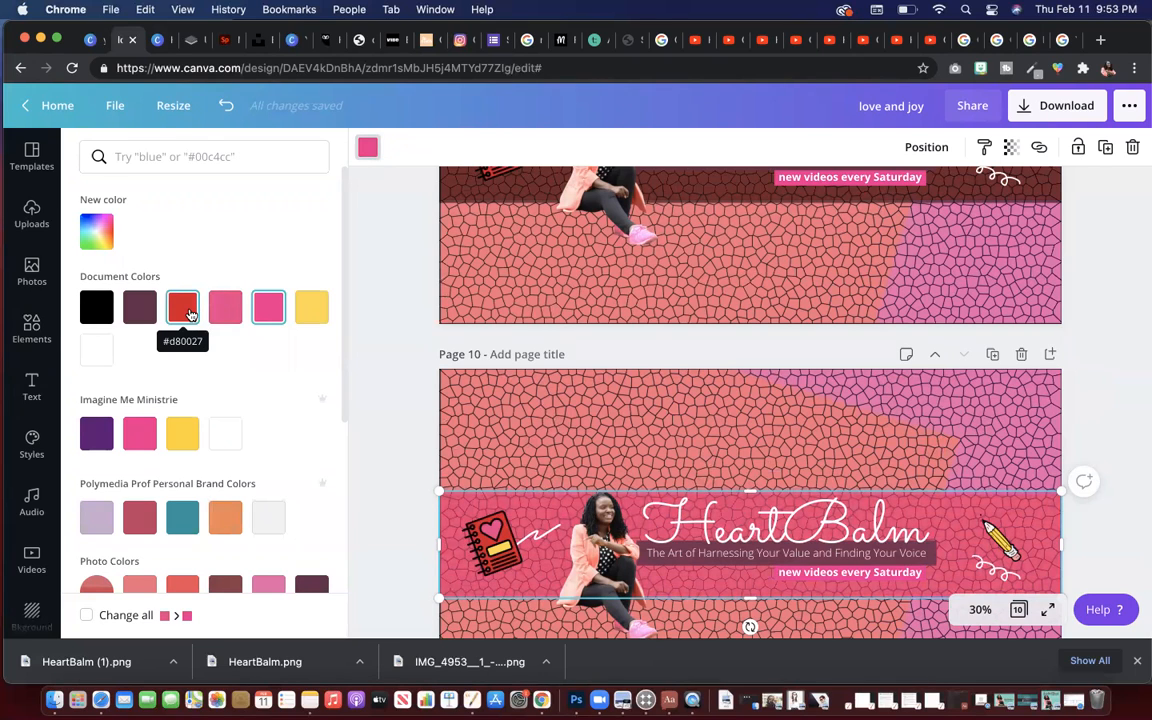
left_click(188, 313)
left_click(228, 314)
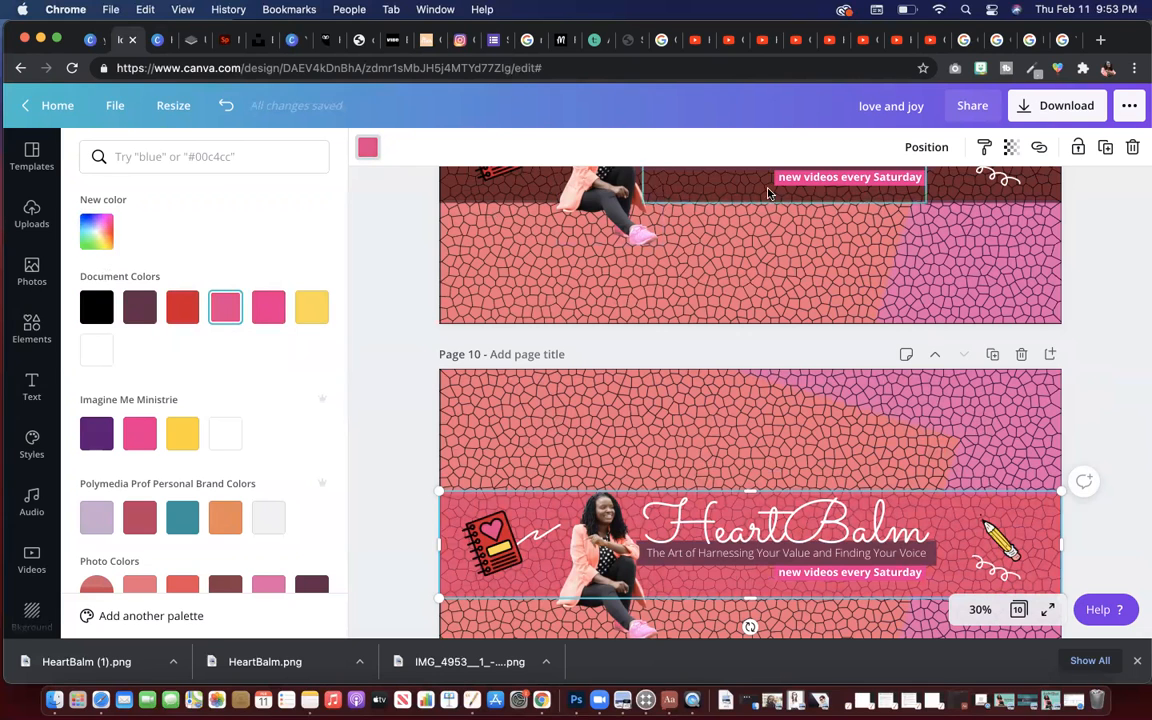
scroll(821, 344, "down", 3)
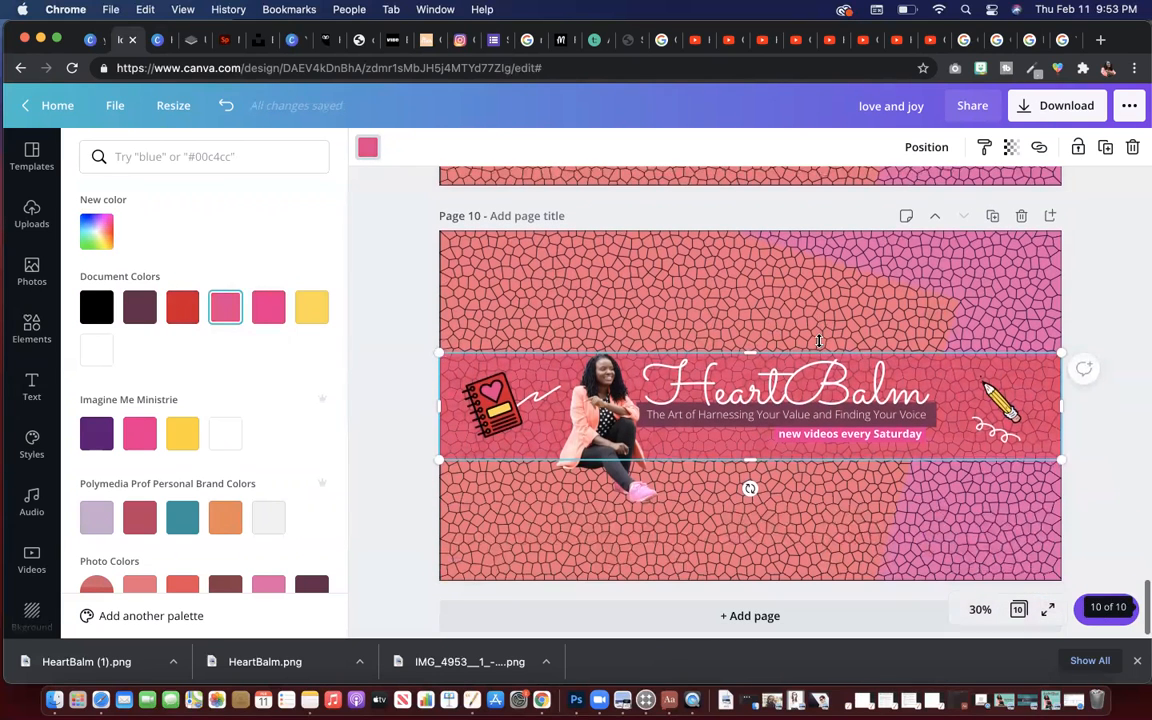